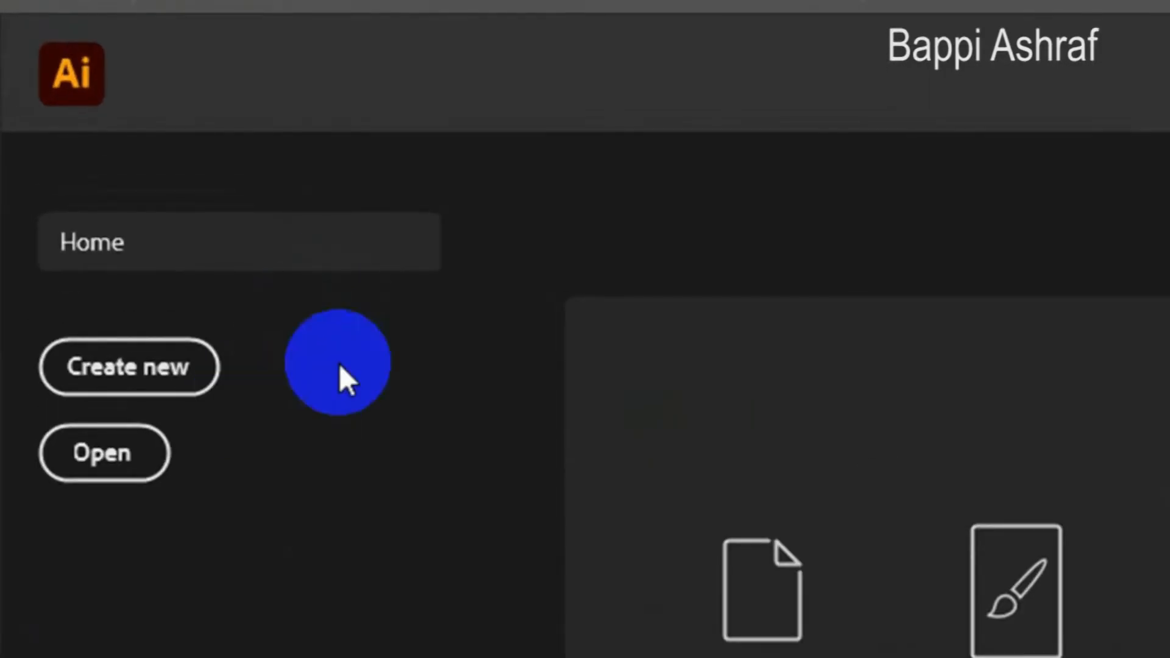
# Step: Create a new print document from the Letter preset with the units set to Inches
pyautogui.click(41, 378)
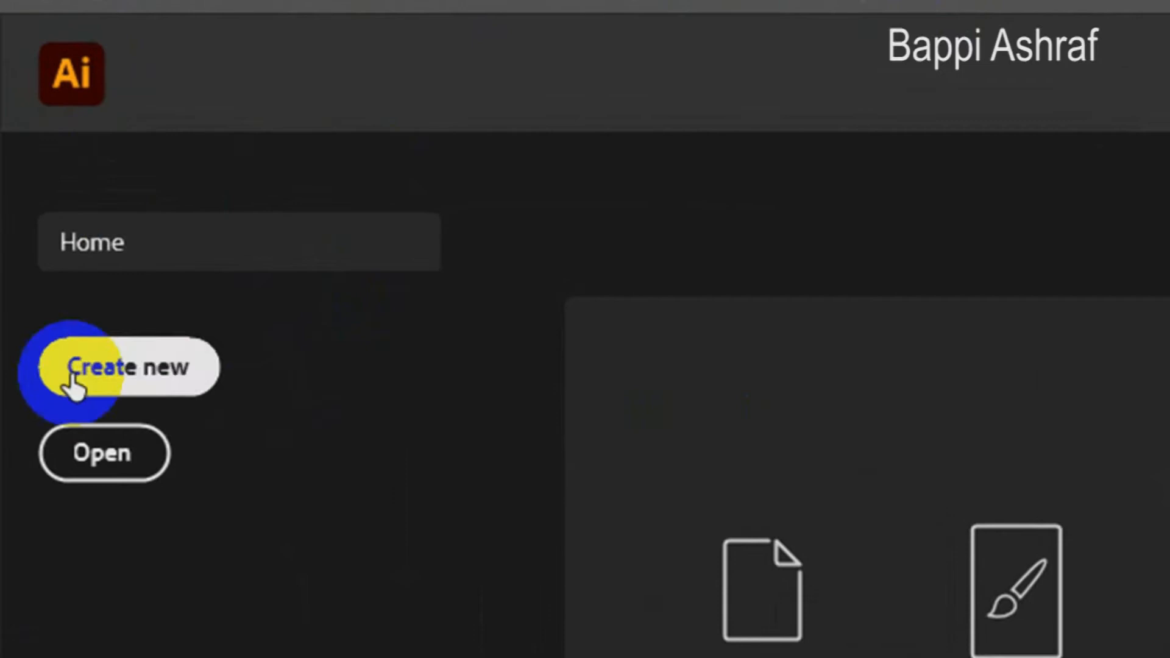
pyautogui.click(156, 365)
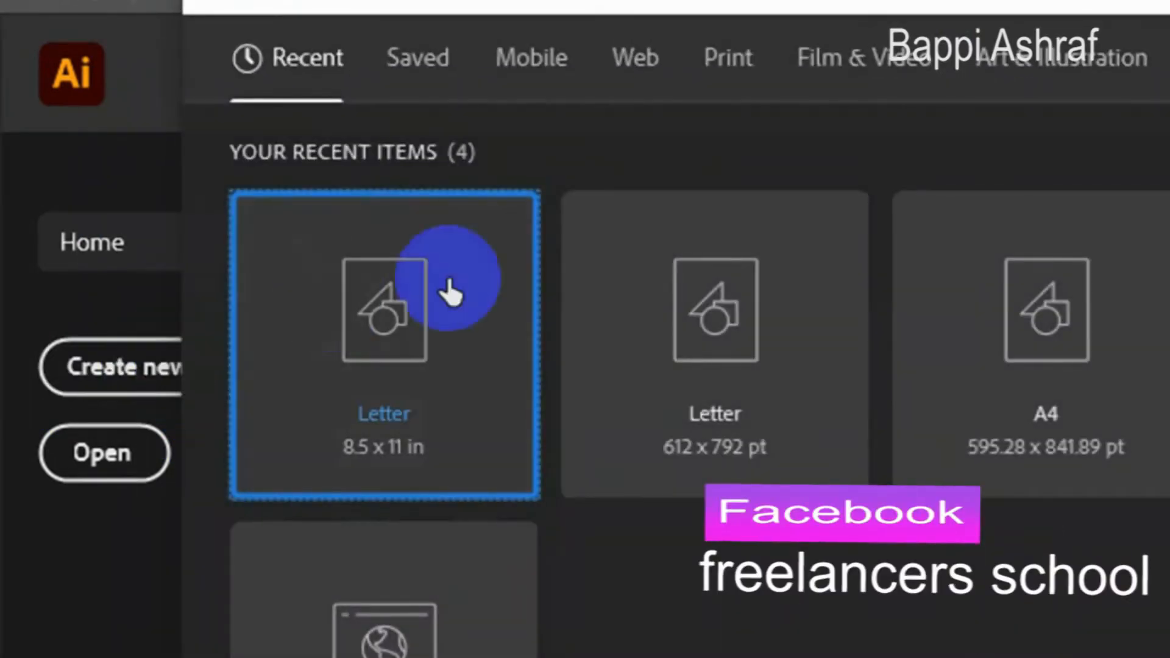
pyautogui.click(725, 83)
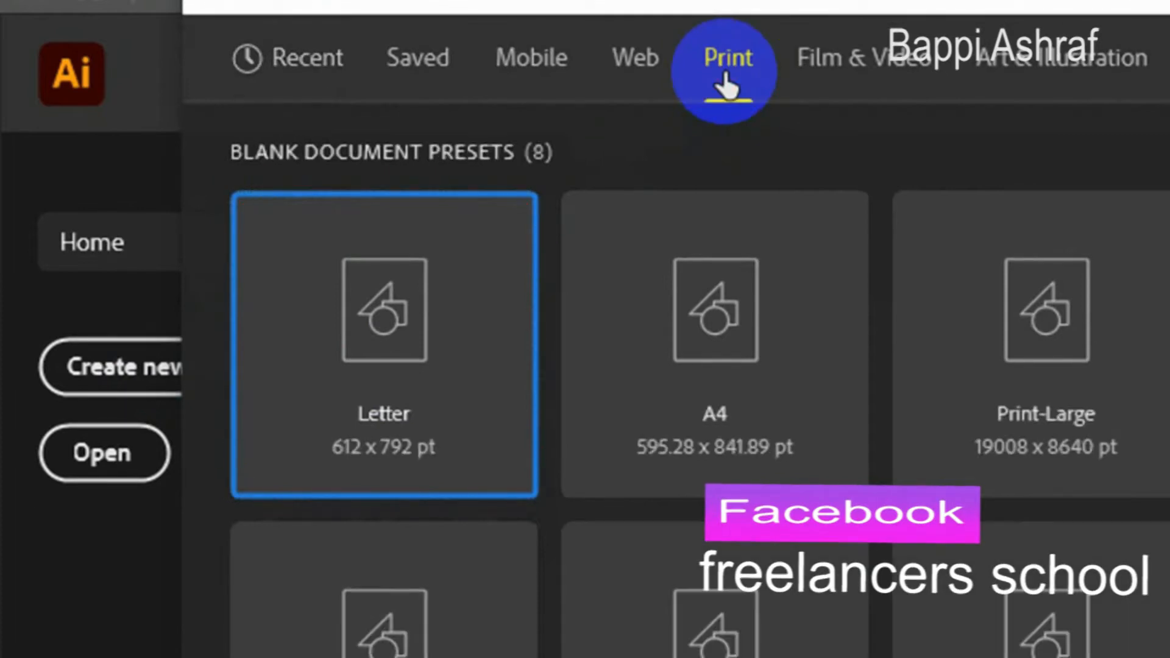
pyautogui.click(352, 460)
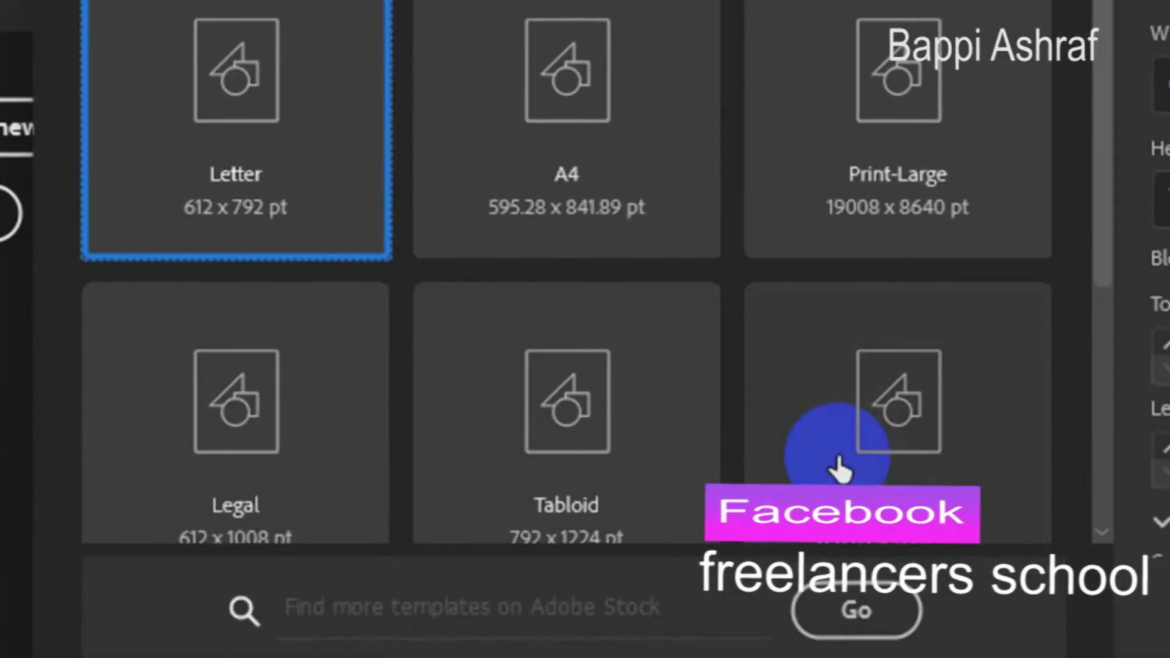
pyautogui.scroll(-5, 914, 466)
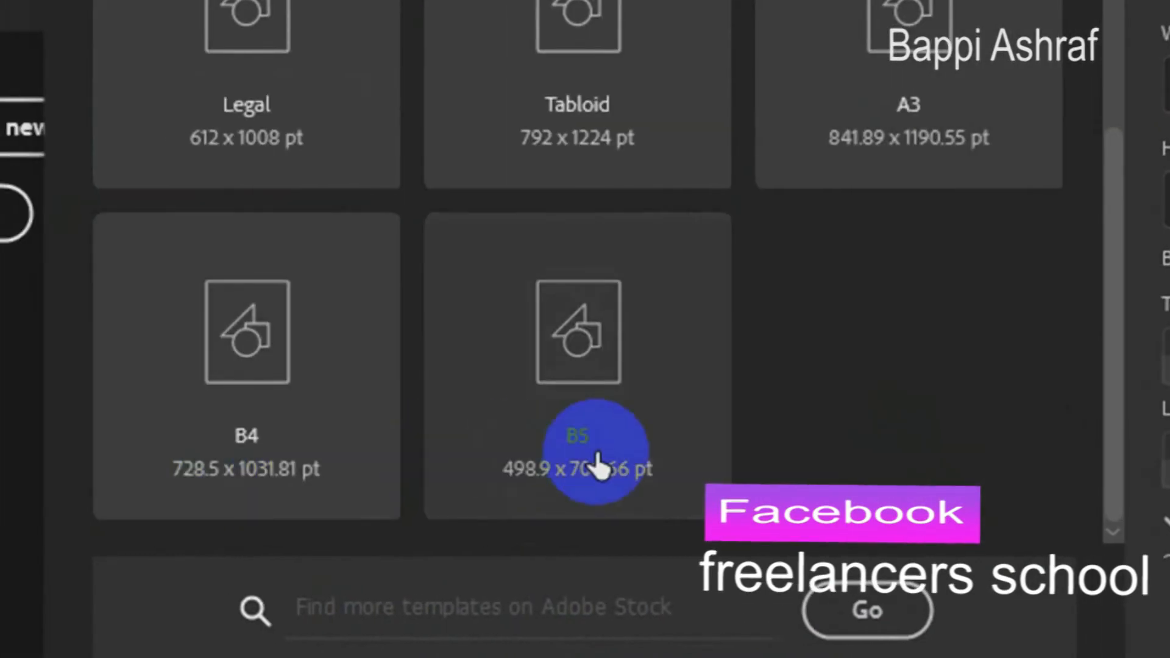
pyautogui.scroll(5, 597, 463)
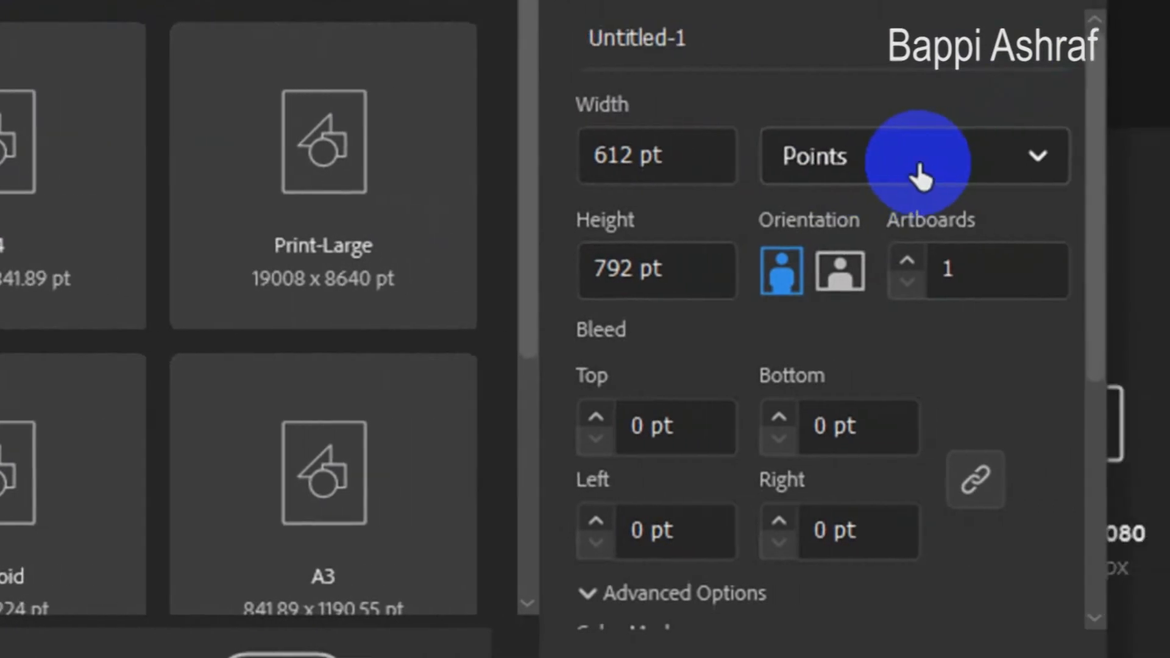
pyautogui.click(1016, 177)
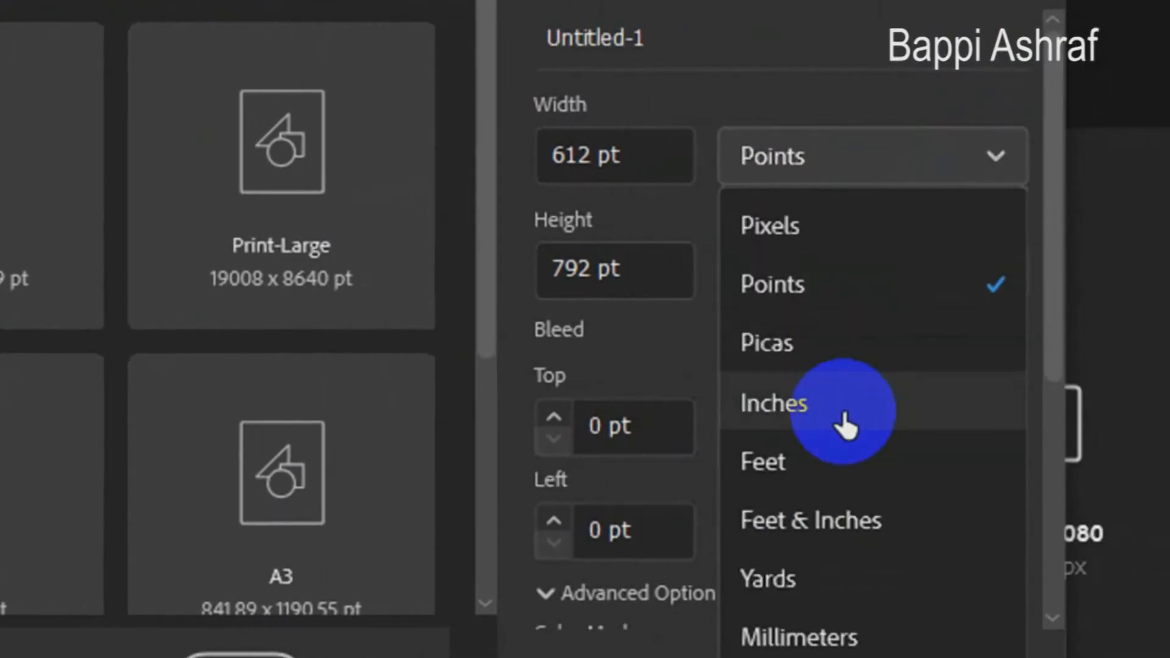
pyautogui.click(844, 425)
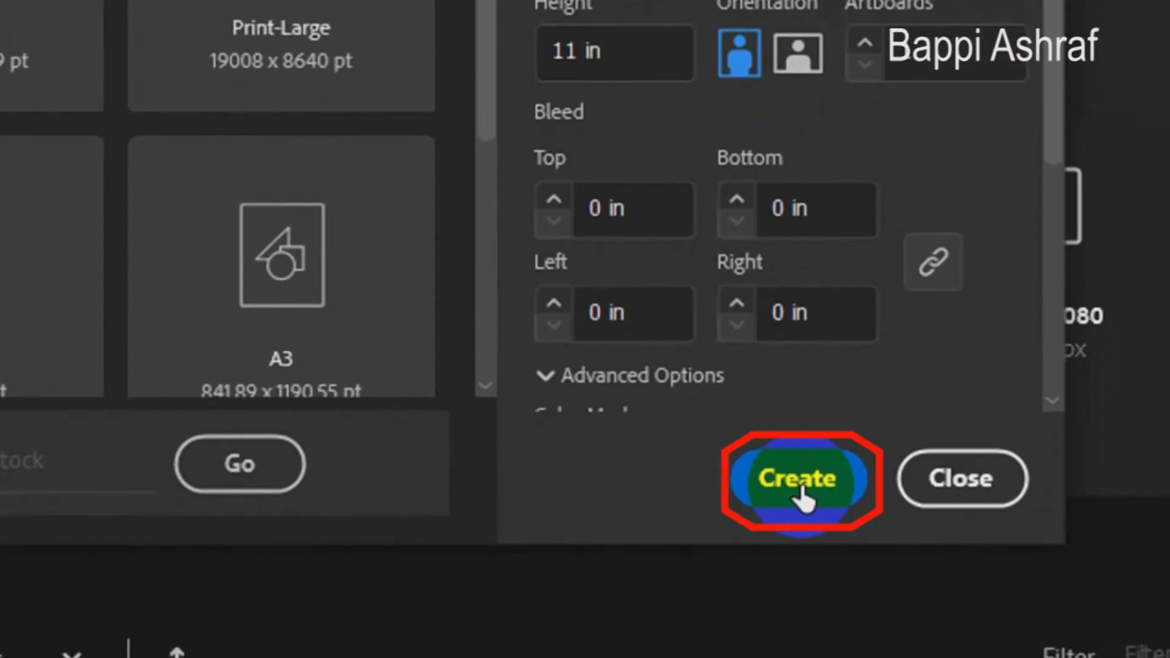
pyautogui.click(802, 496)
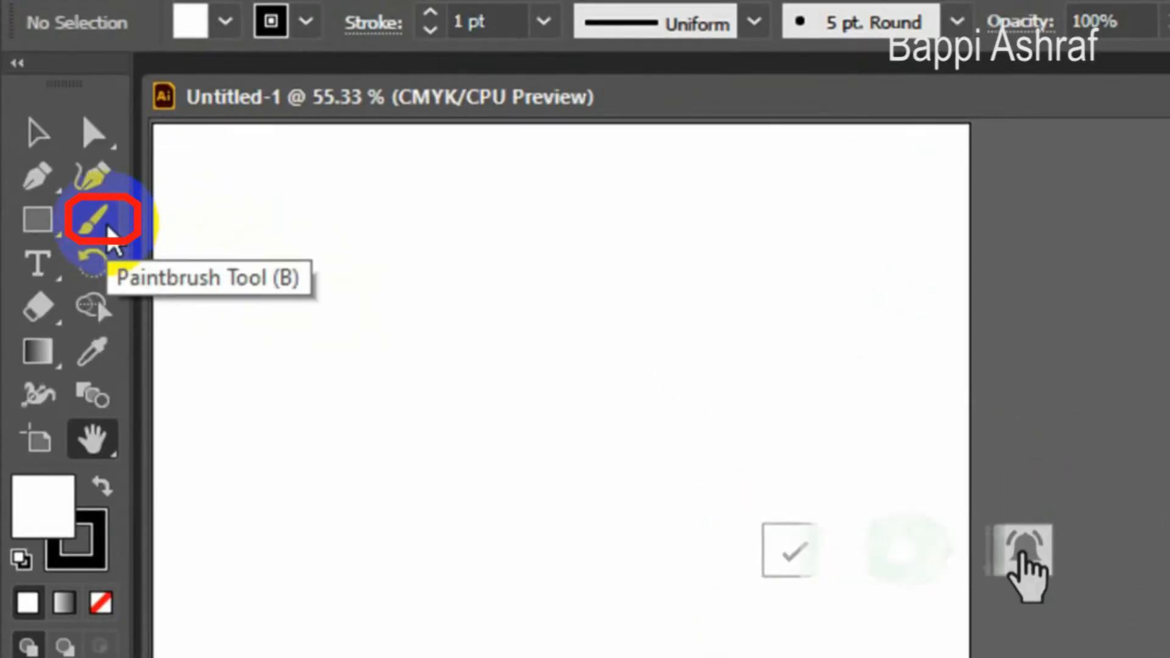
# Step: Paint a freehand wavy line diagonally across the artboard with the Paintbrush tool
pyautogui.click(114, 241)
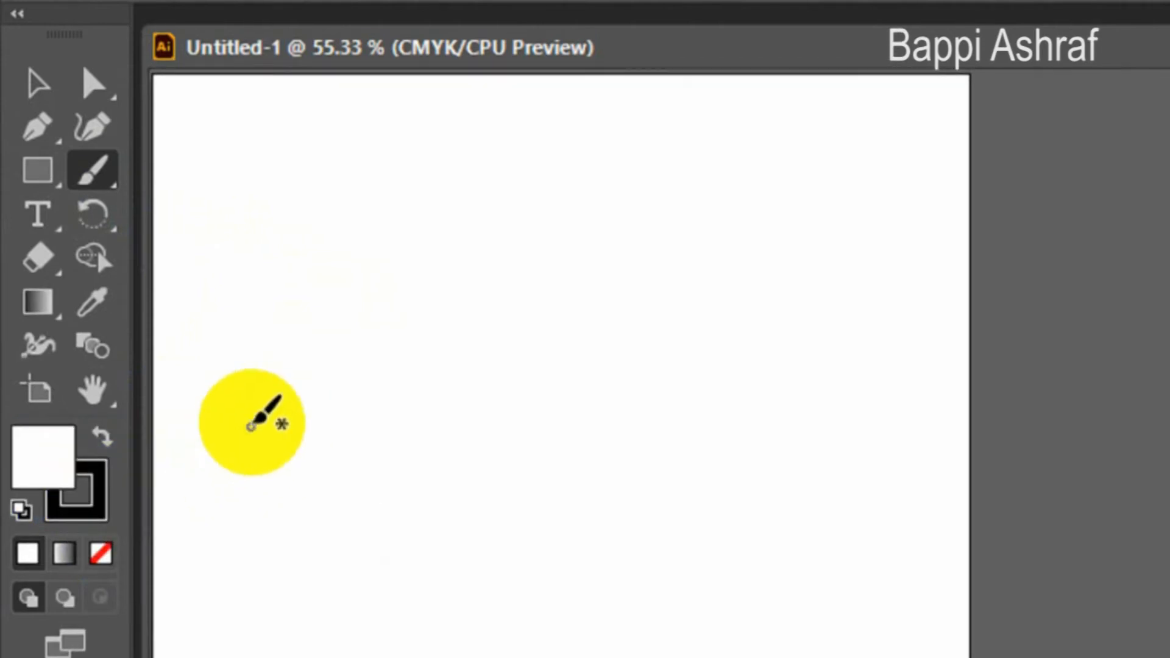
pyautogui.moveTo(270, 326)
pyautogui.mouseDown()
pyautogui.moveTo(329, 300)
pyautogui.moveTo(339, 408)
pyautogui.moveTo(486, 438)
pyautogui.moveTo(501, 561)
pyautogui.moveTo(587, 603)
pyautogui.mouseUp()
pyautogui.moveTo(586, 533)
pyautogui.mouseDown()
pyautogui.moveTo(668, 558)
pyautogui.moveTo(757, 559)
pyautogui.moveTo(784, 518)
pyautogui.mouseUp()
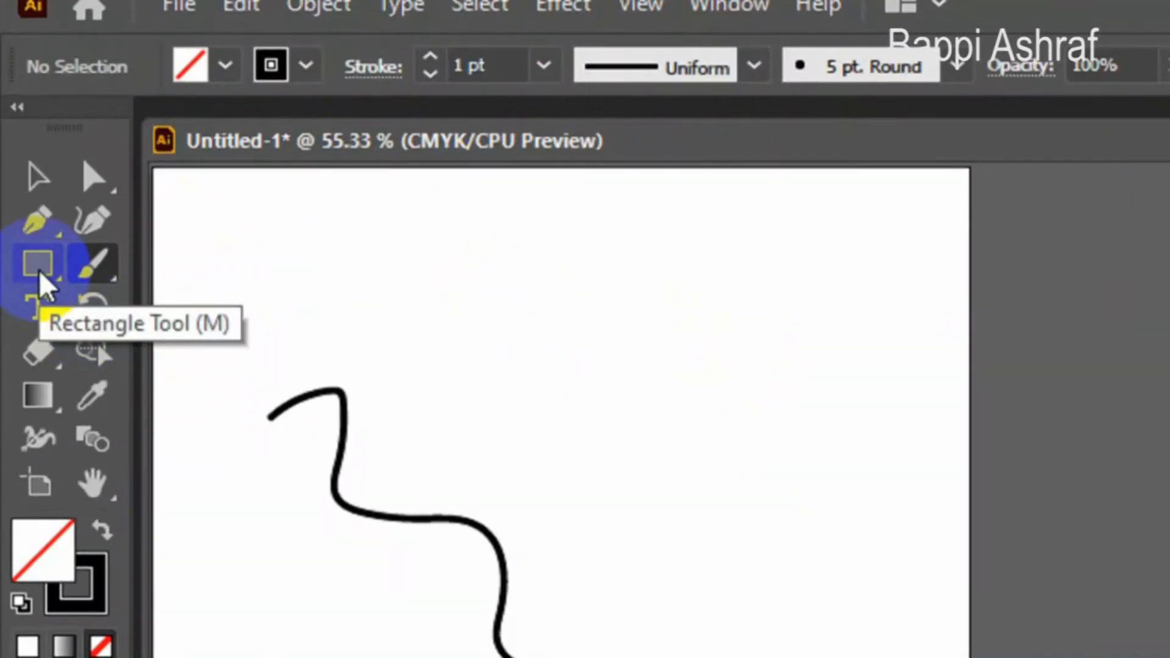
# Step: Draw a rectangle with a CMYK Red fill and a green stroke above the wavy line
pyautogui.click(39, 268)
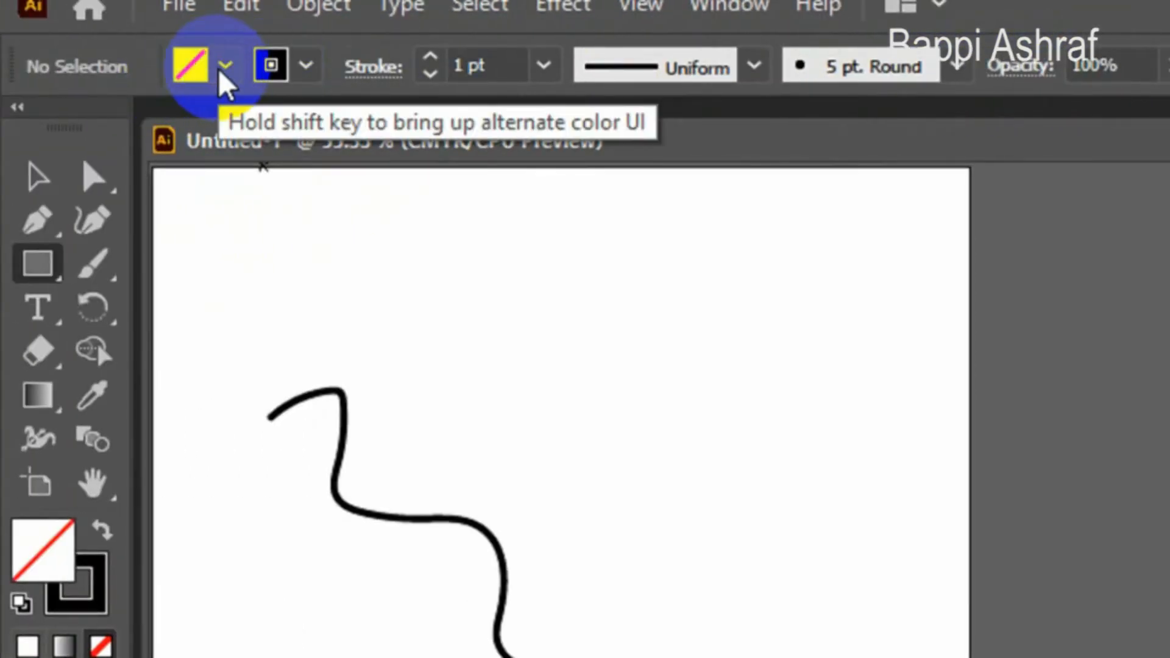
pyautogui.click(224, 65)
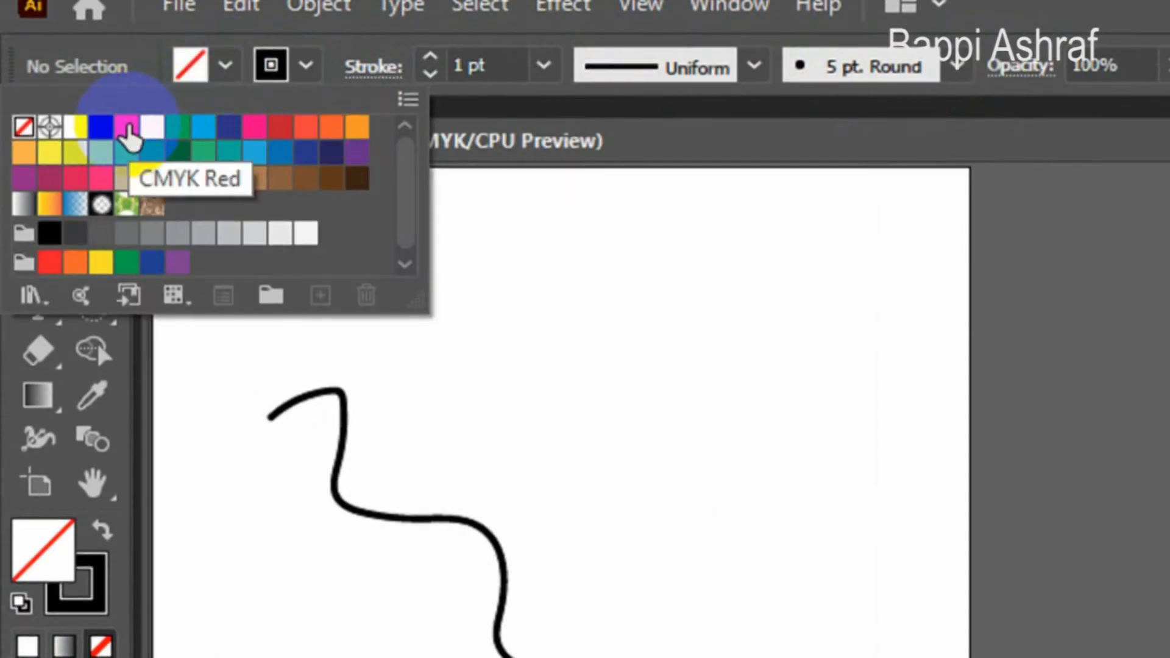
pyautogui.click(128, 131)
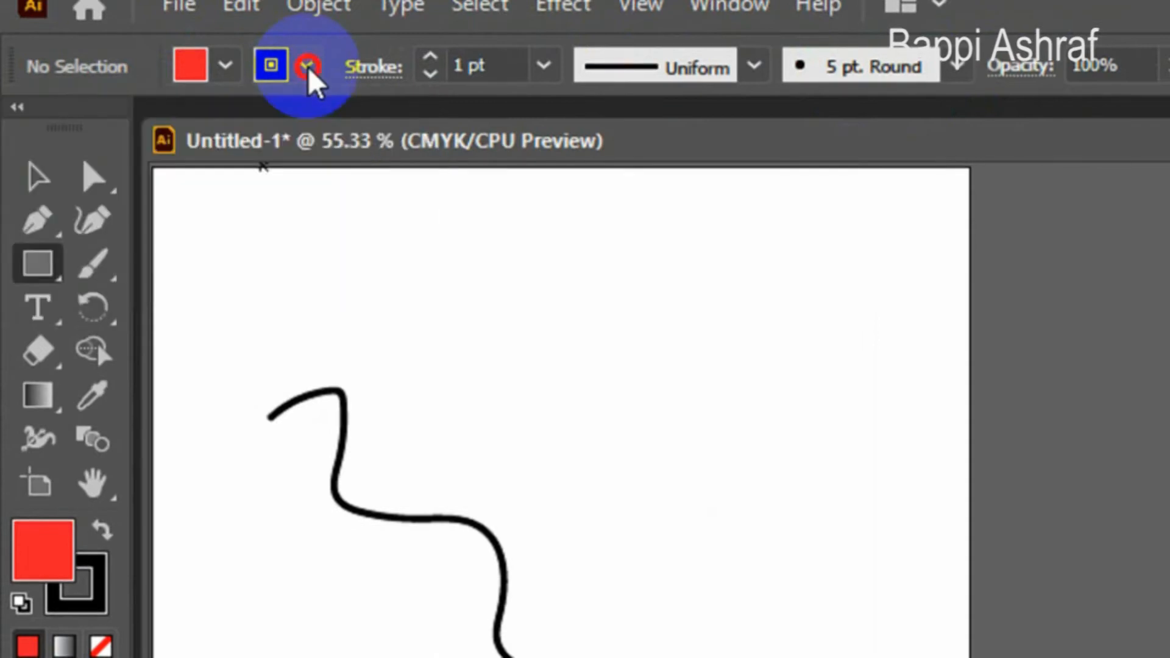
pyautogui.click(309, 69)
pyautogui.click(308, 68)
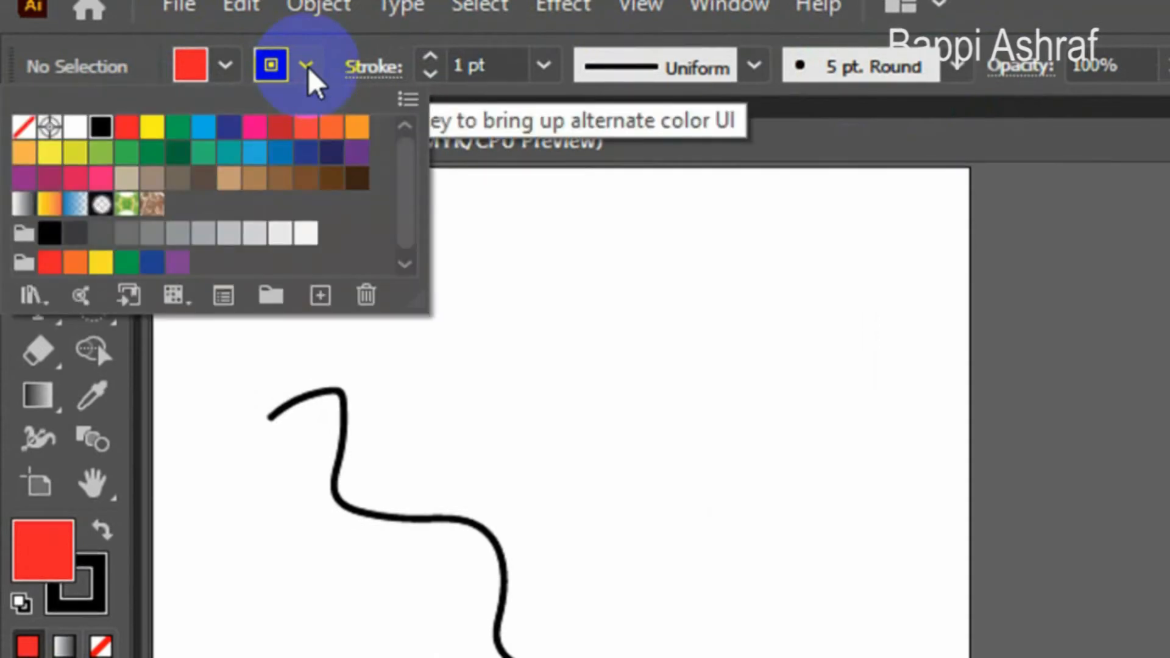
pyautogui.click(177, 130)
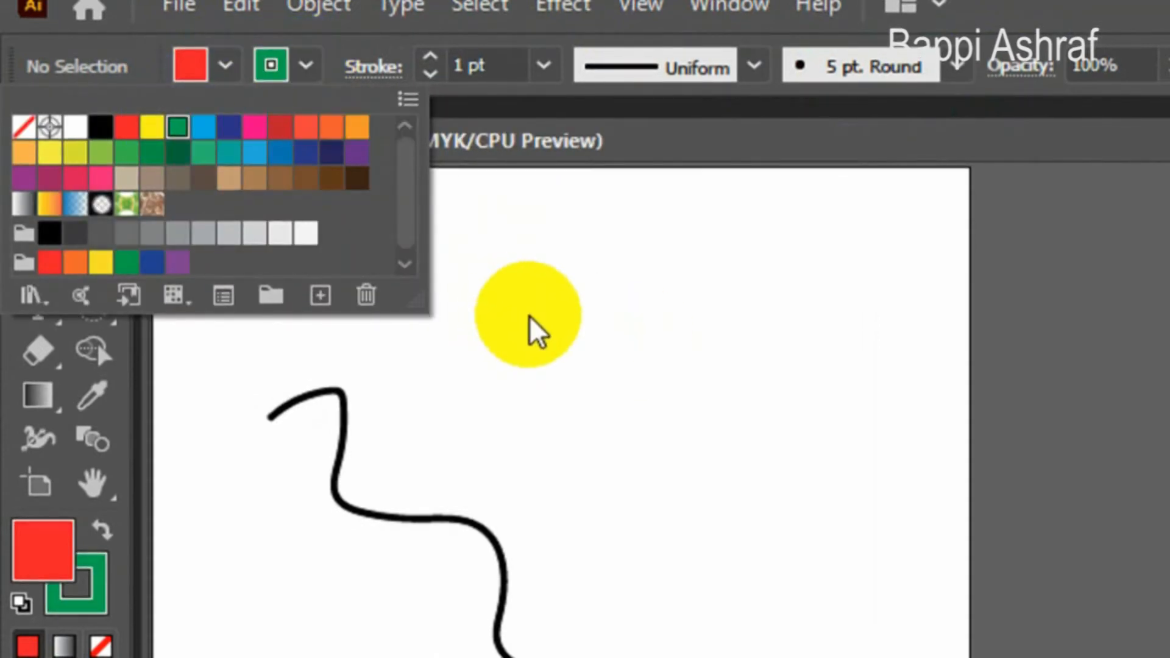
pyautogui.click(534, 331)
pyautogui.moveTo(463, 277); pyautogui.dragTo(698, 482)
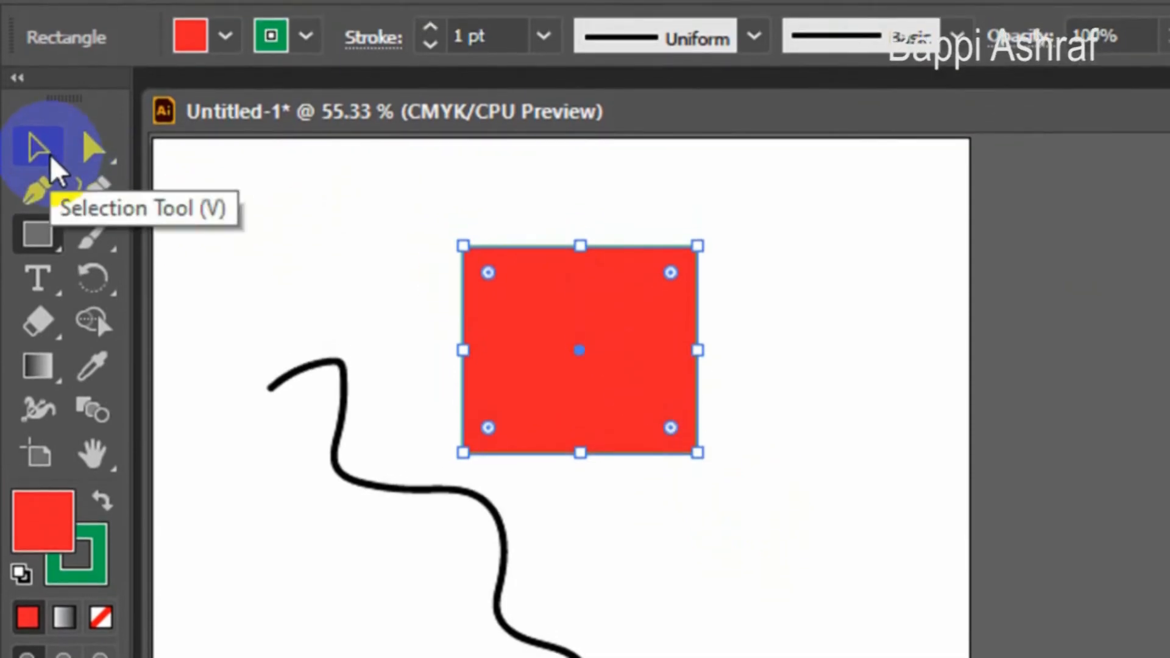
# Step: Set the stroke weight of the red rectangle to 7 pt and deselect it
pyautogui.click(51, 156)
pyautogui.click(346, 227)
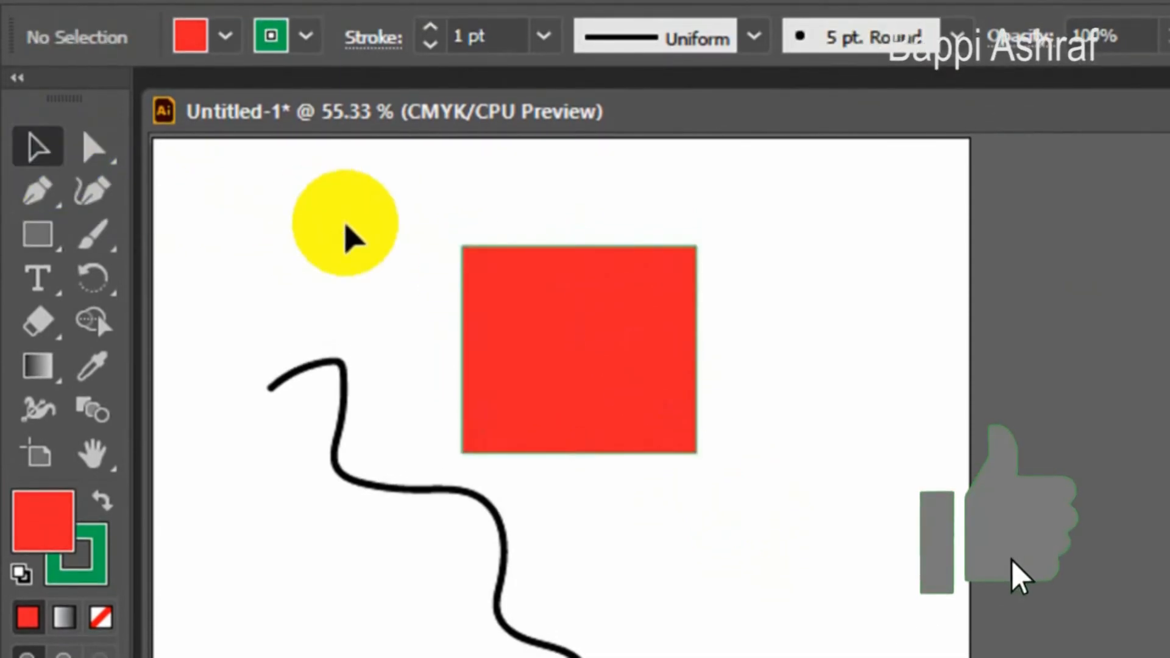
pyautogui.click(533, 343)
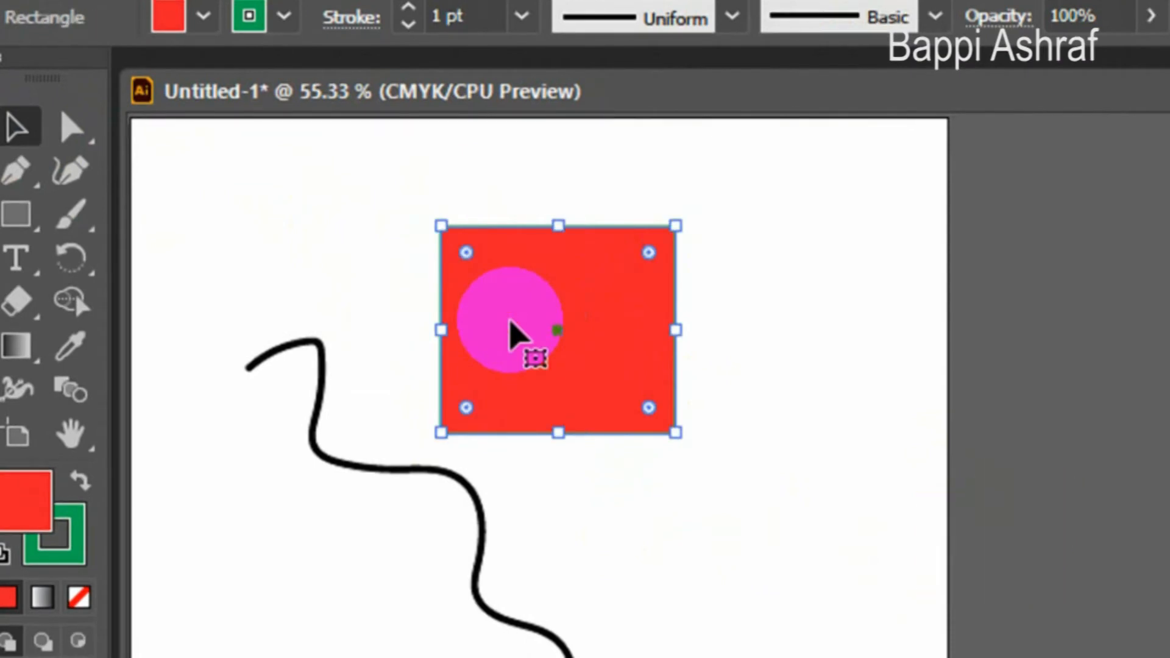
pyautogui.click(521, 15)
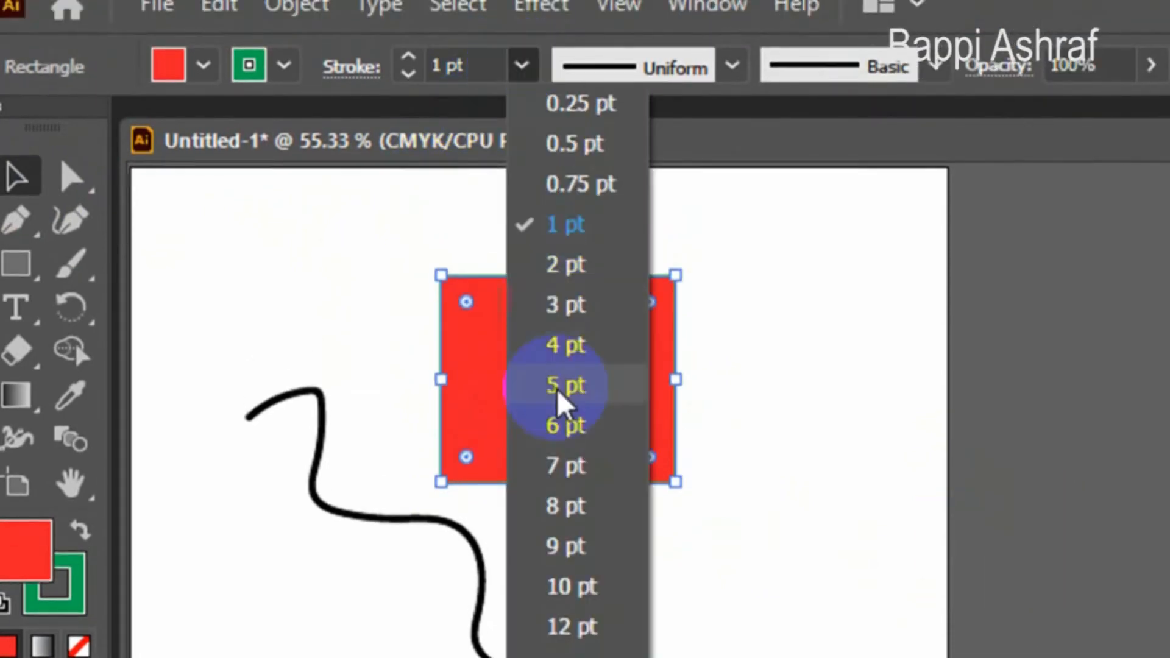
pyautogui.click(566, 467)
pyautogui.click(663, 584)
pyautogui.click(524, 334)
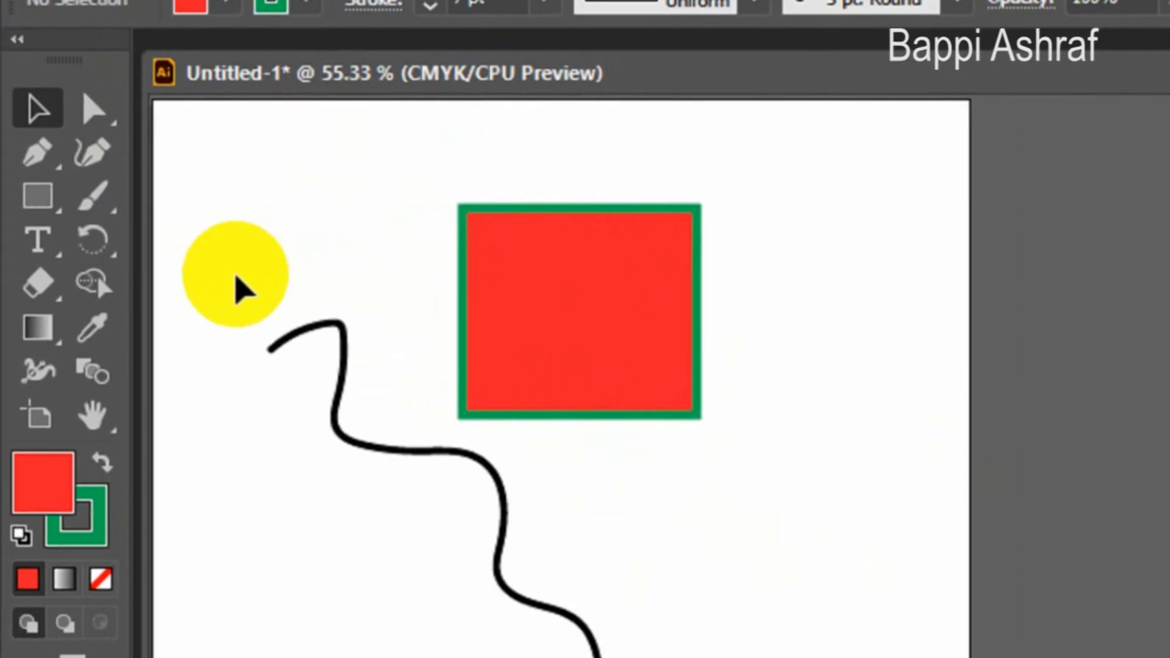
# Step: Add a point text object below the rectangle and set its font to Arial
pyautogui.click(34, 241)
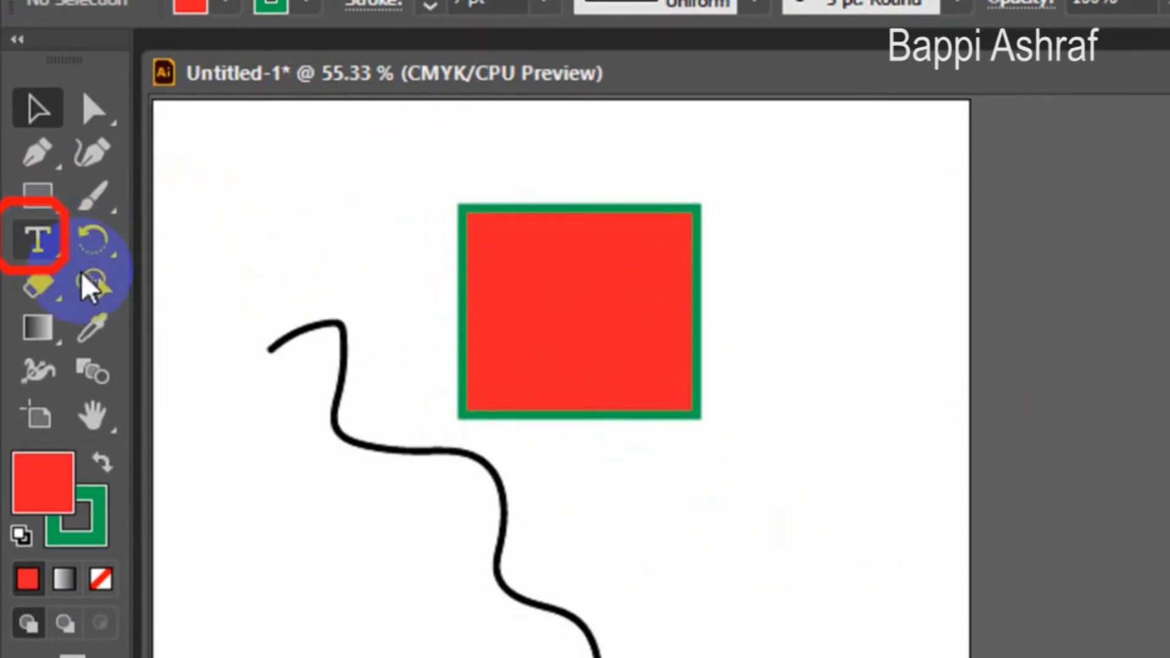
pyautogui.click(650, 499)
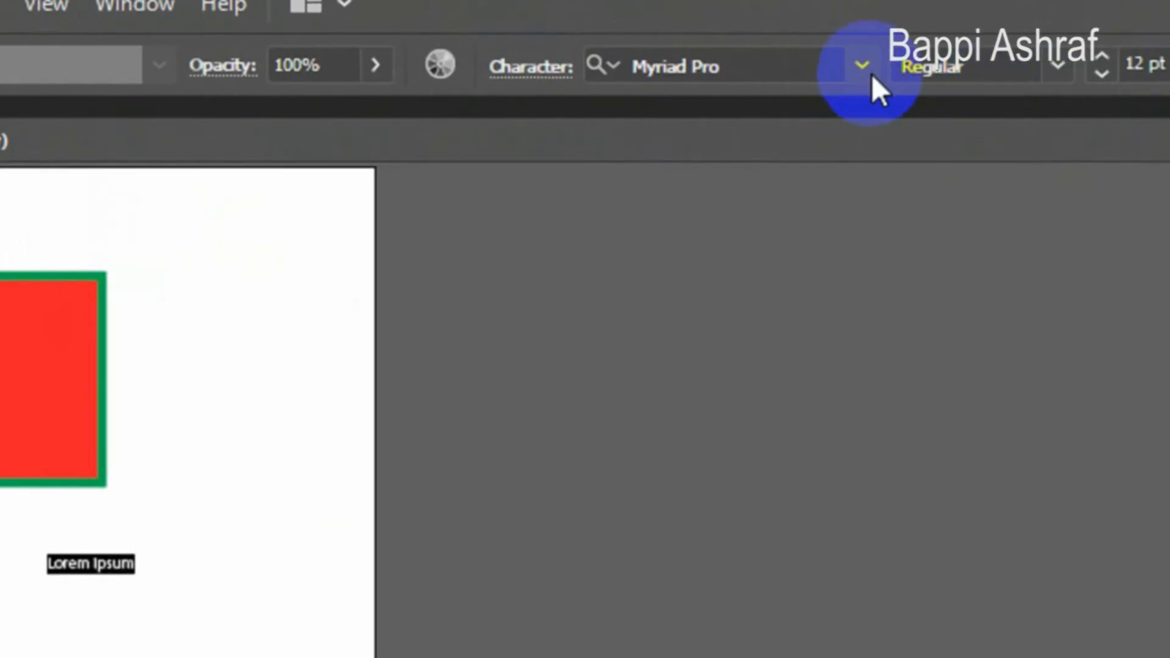
pyautogui.click(865, 70)
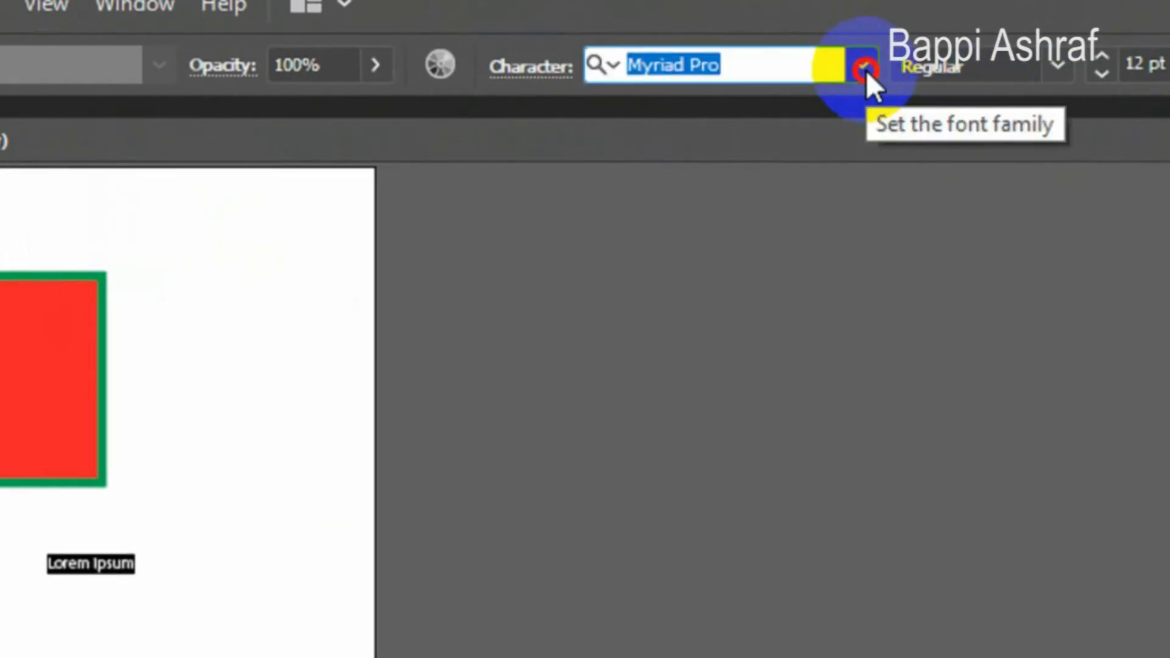
pyautogui.scroll(10, 743, 536)
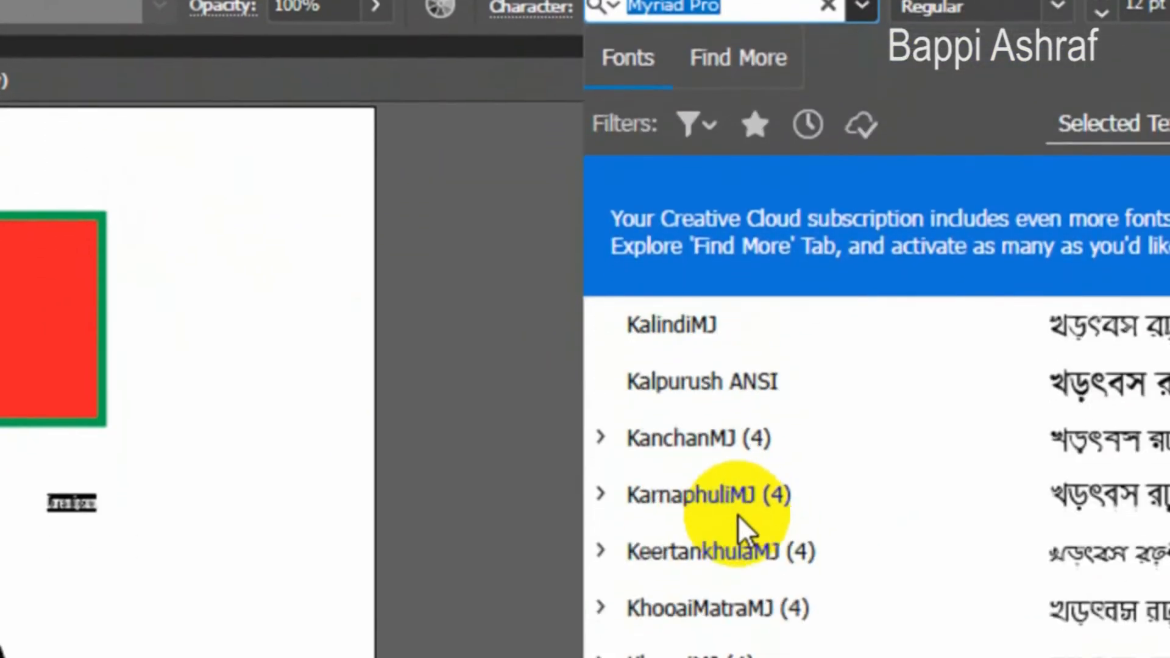
pyautogui.scroll(15, 736, 517)
pyautogui.scroll(5, 736, 511)
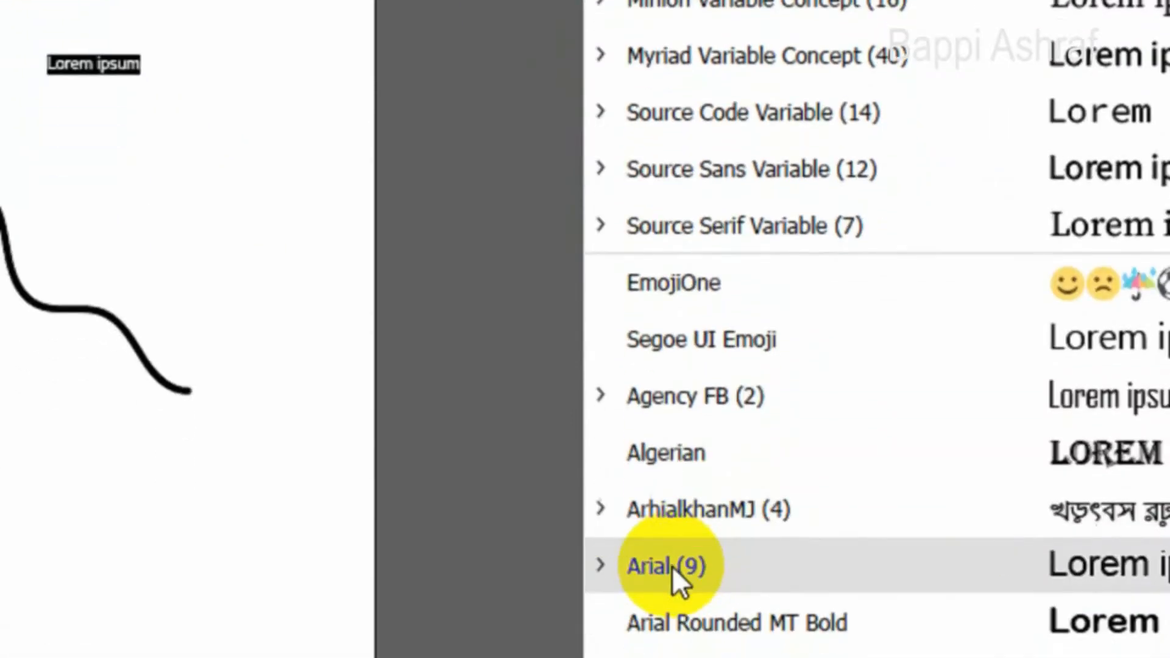
pyautogui.click(670, 566)
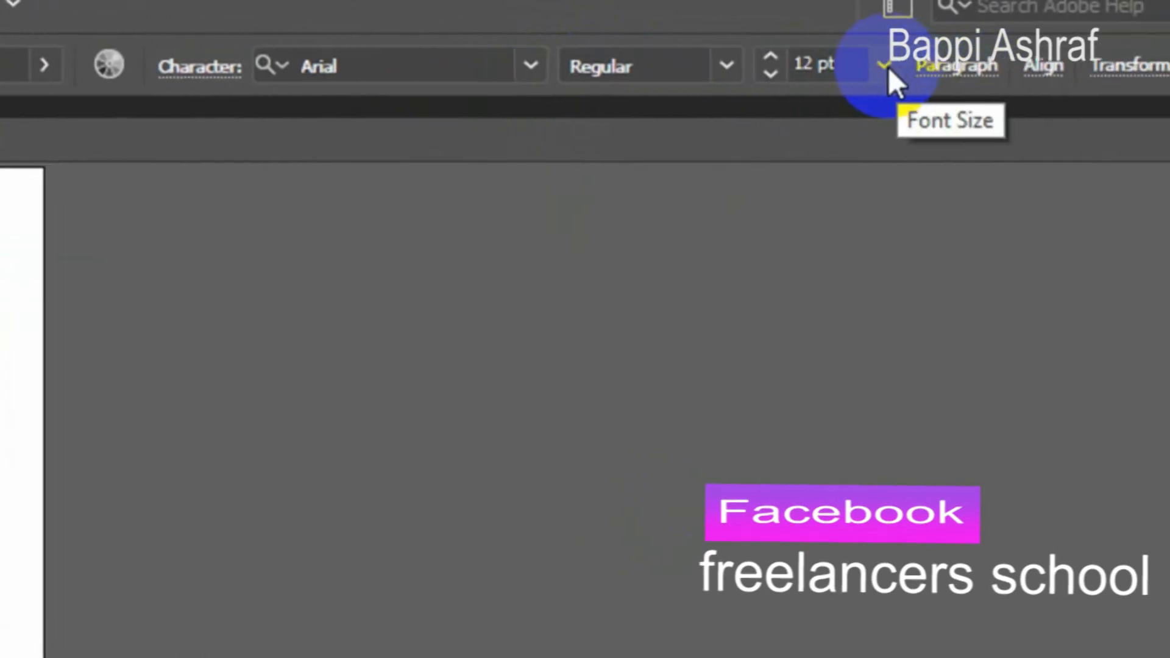
# Step: Enlarge the text's font size and replace the placeholder with "NOVA COMPUTER"
pyautogui.click(885, 66)
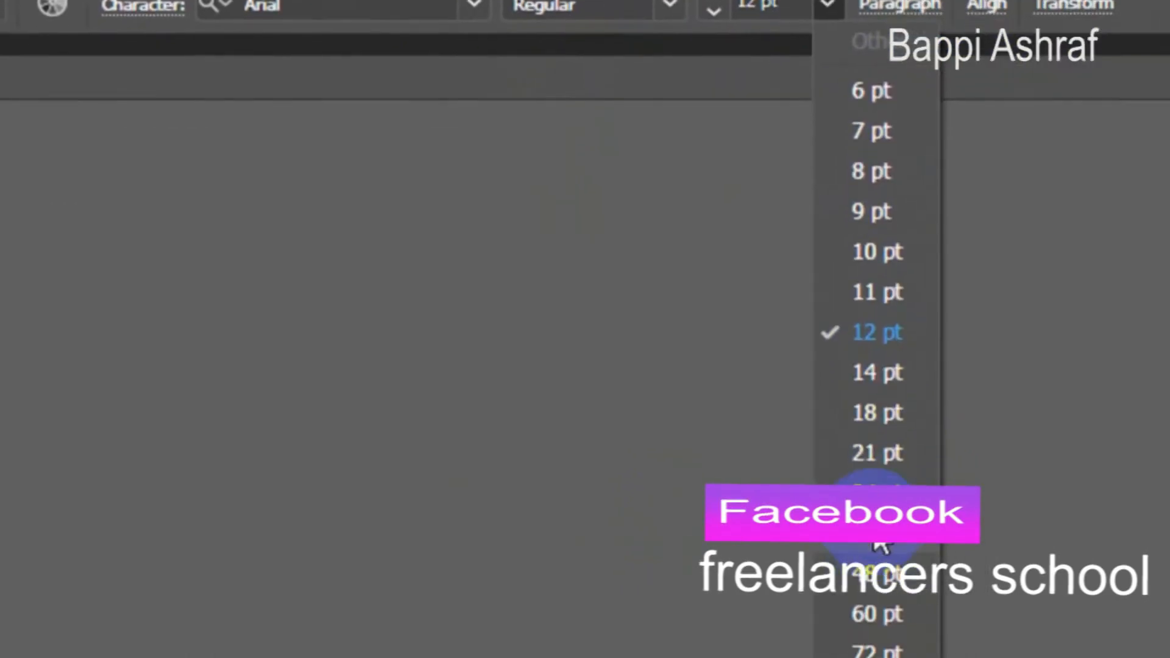
pyautogui.click(875, 536)
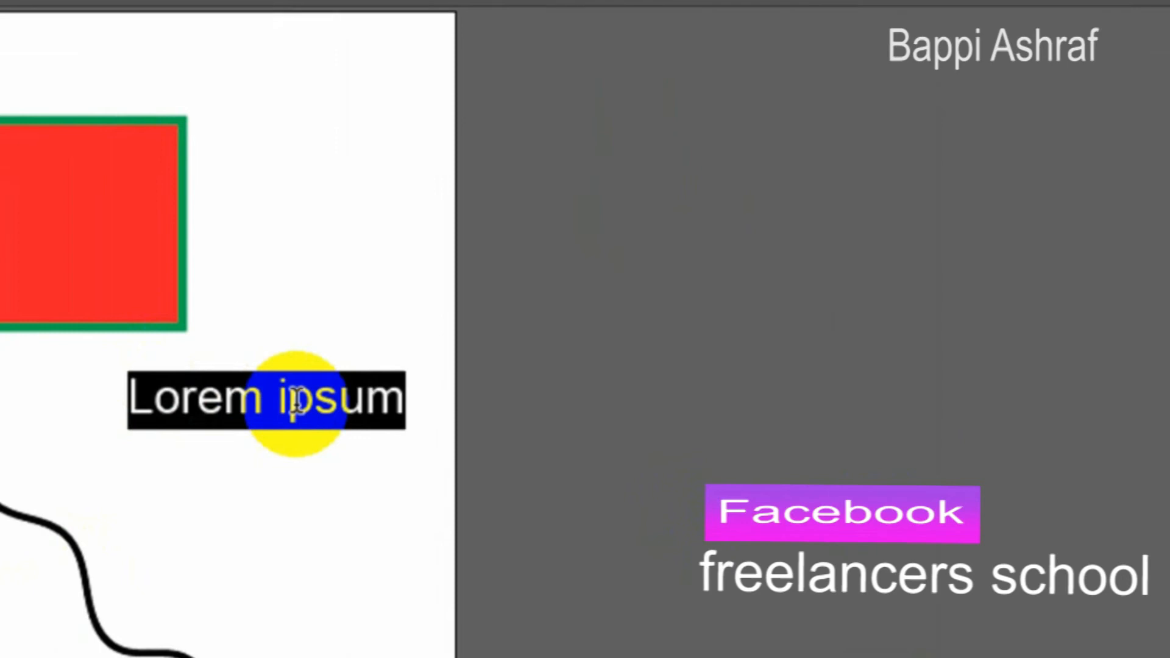
pyautogui.write('NOVA CO')
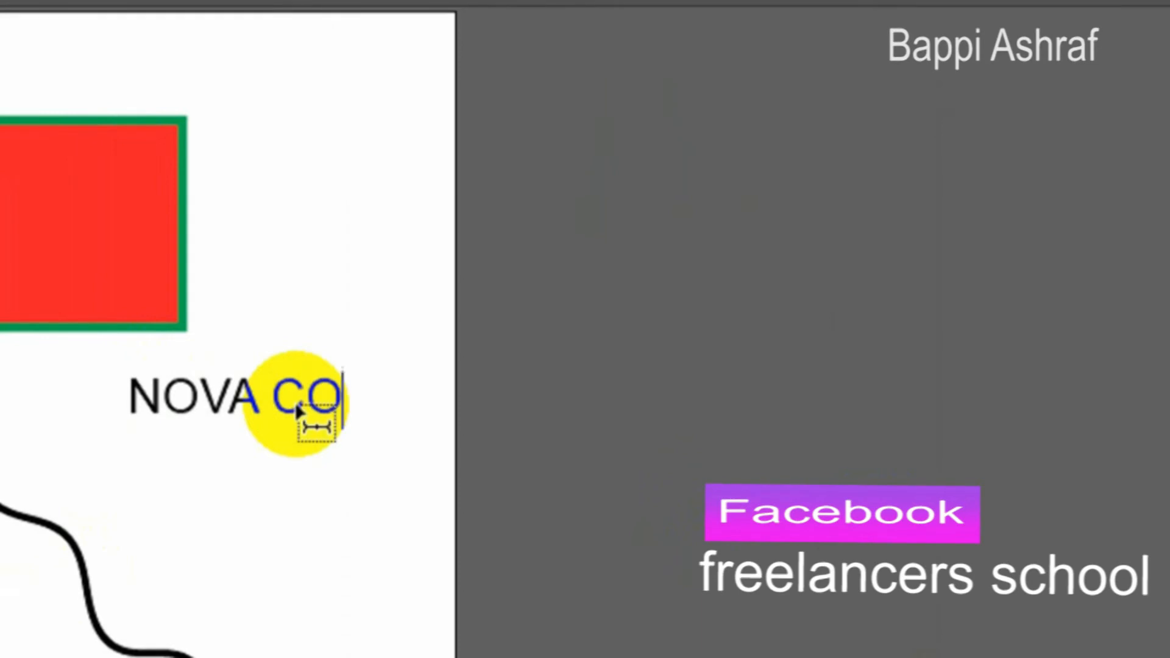
pyautogui.write('MPUTER')
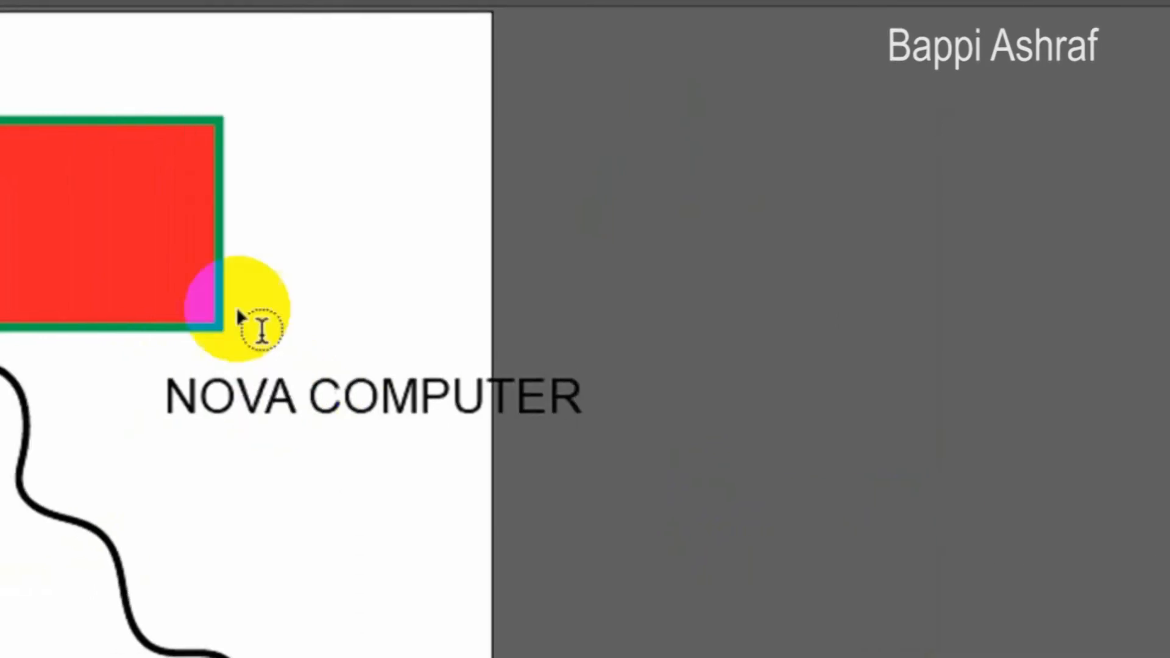
# Step: Move the NOVA COMPUTER text so that it lies fully on the artboard, and deselect it
pyautogui.click(39, 101)
pyautogui.moveTo(904, 519)
pyautogui.mouseDown()
pyautogui.moveTo(817, 537)
pyautogui.moveTo(739, 514)
pyautogui.moveTo(755, 495)
pyautogui.mouseUp()
pyautogui.click(761, 602)
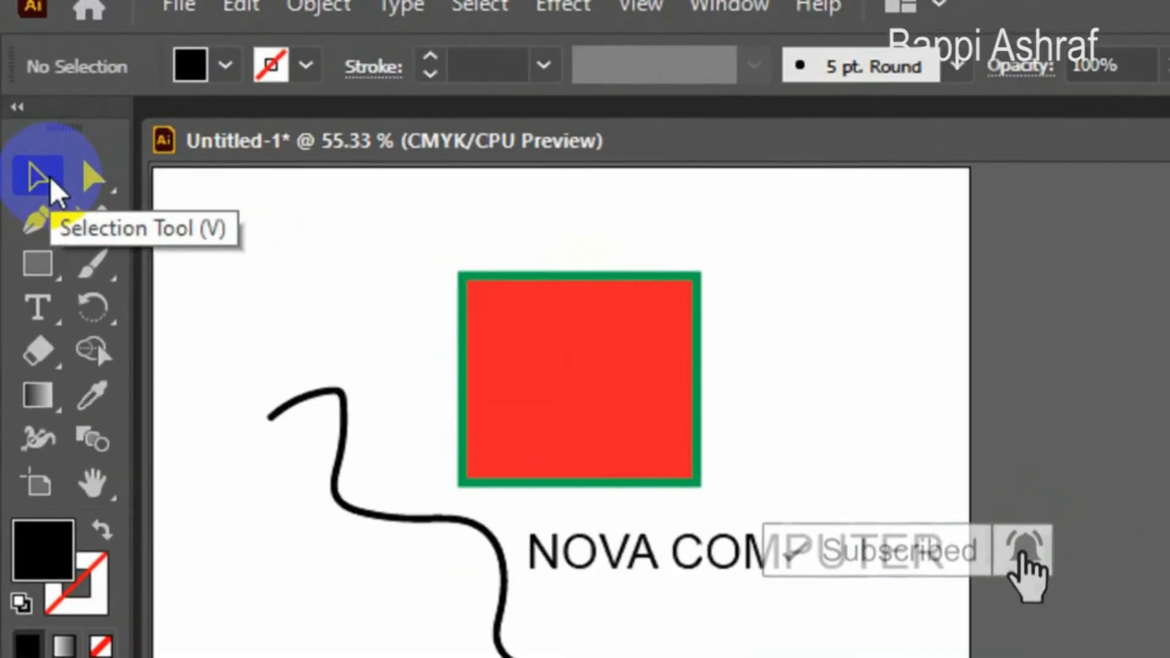
# Step: Move the rectangle up and left, the wavy line down and left, and the text closer beneath the rectangle
pyautogui.moveTo(515, 340); pyautogui.dragTo(397, 248)
pyautogui.moveTo(473, 530); pyautogui.dragTo(398, 614)
pyautogui.moveTo(762, 536); pyautogui.dragTo(647, 435)
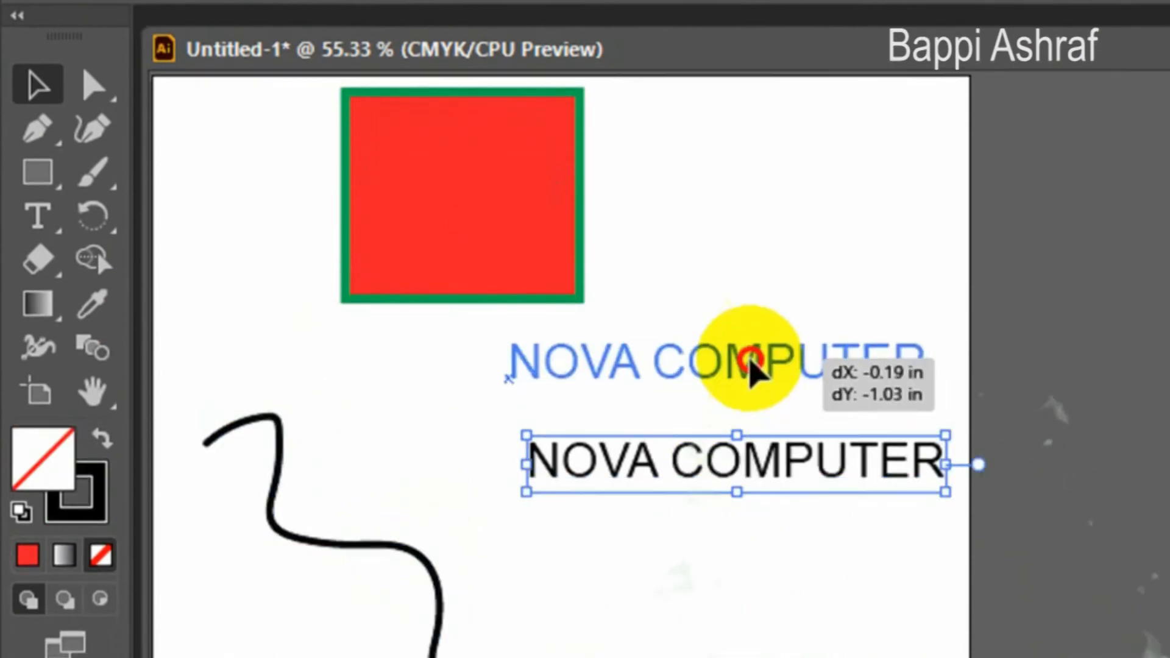
pyautogui.moveTo(645, 359); pyautogui.dragTo(638, 360)
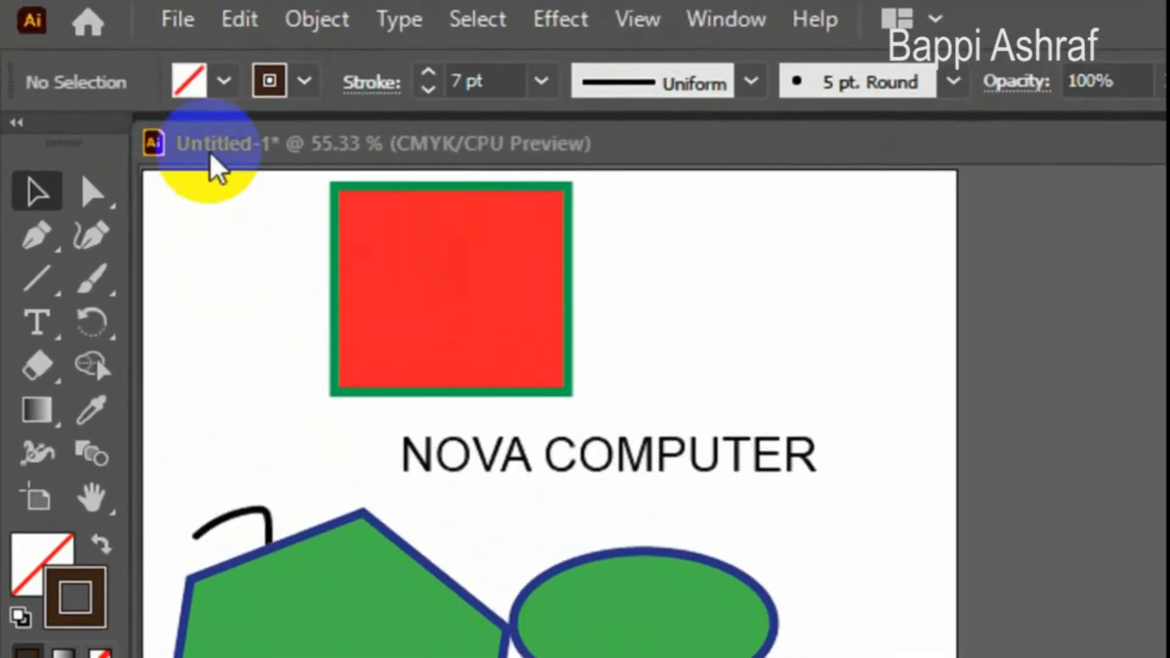
# Step: Open the existing Portfolio-StealthyBox-Cover image from the D: drive
pyautogui.click(179, 30)
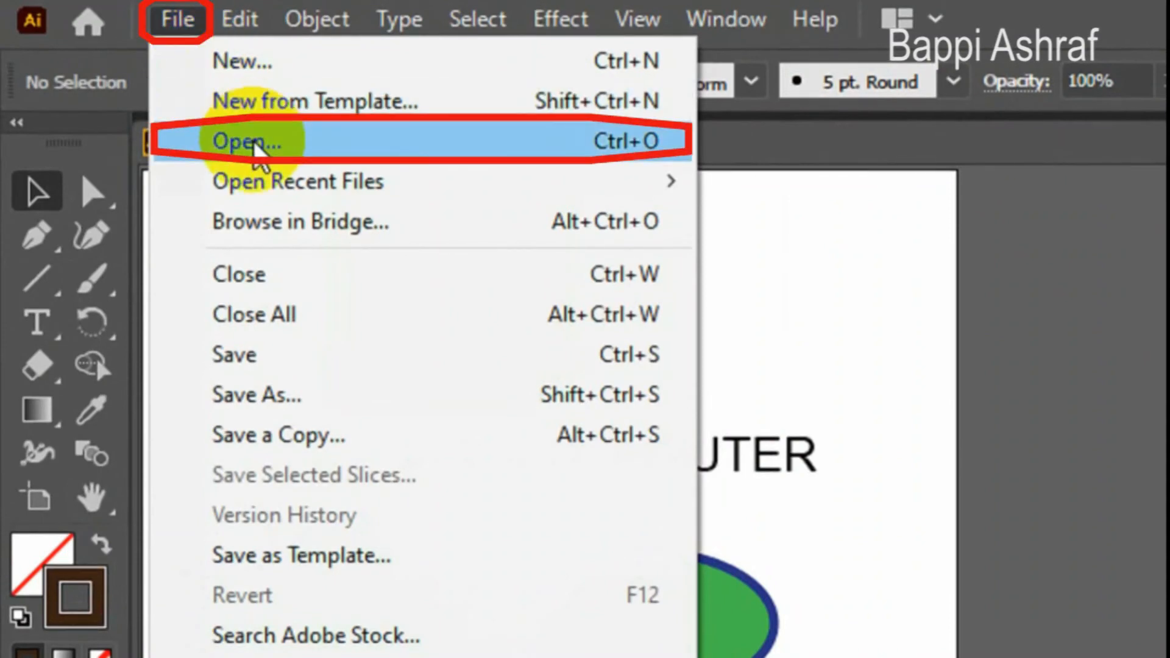
pyautogui.click(309, 142)
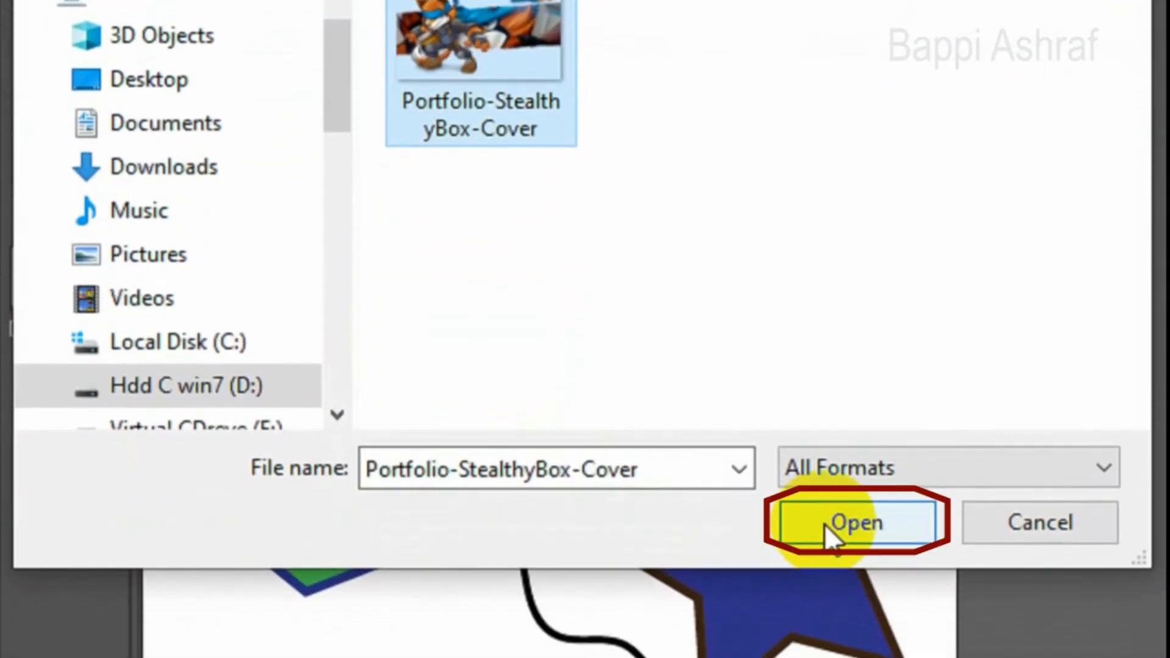
pyautogui.click(824, 524)
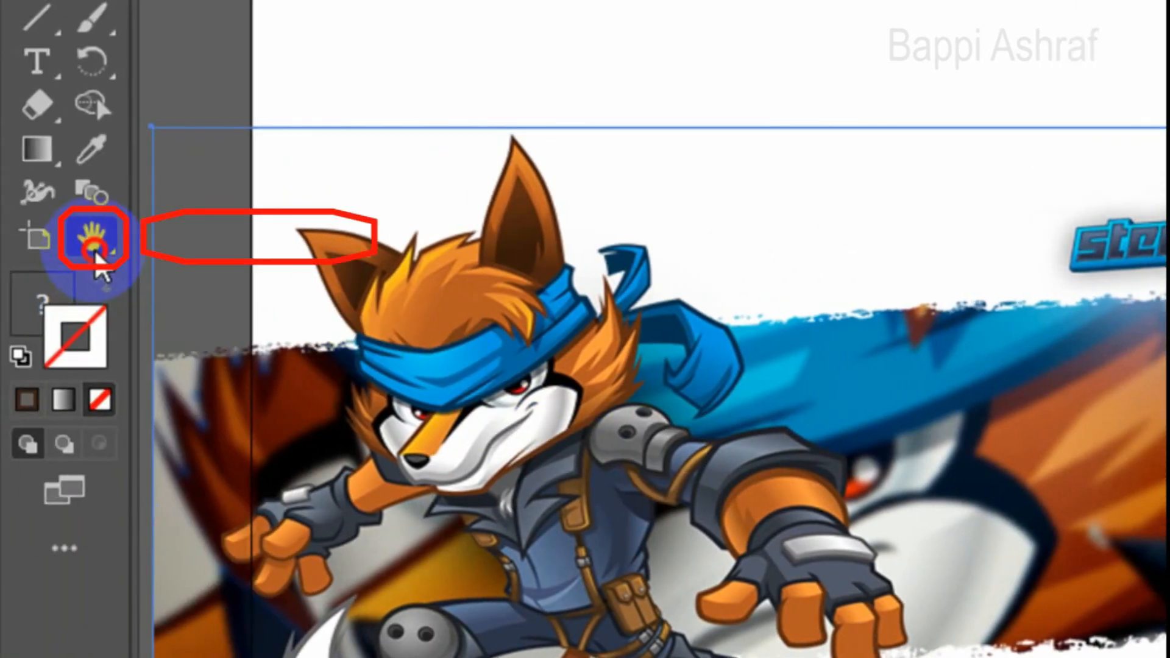
# Step: Use the Zoom tool to magnify several areas of the fox character and the image's edge
pyautogui.click(93, 244)
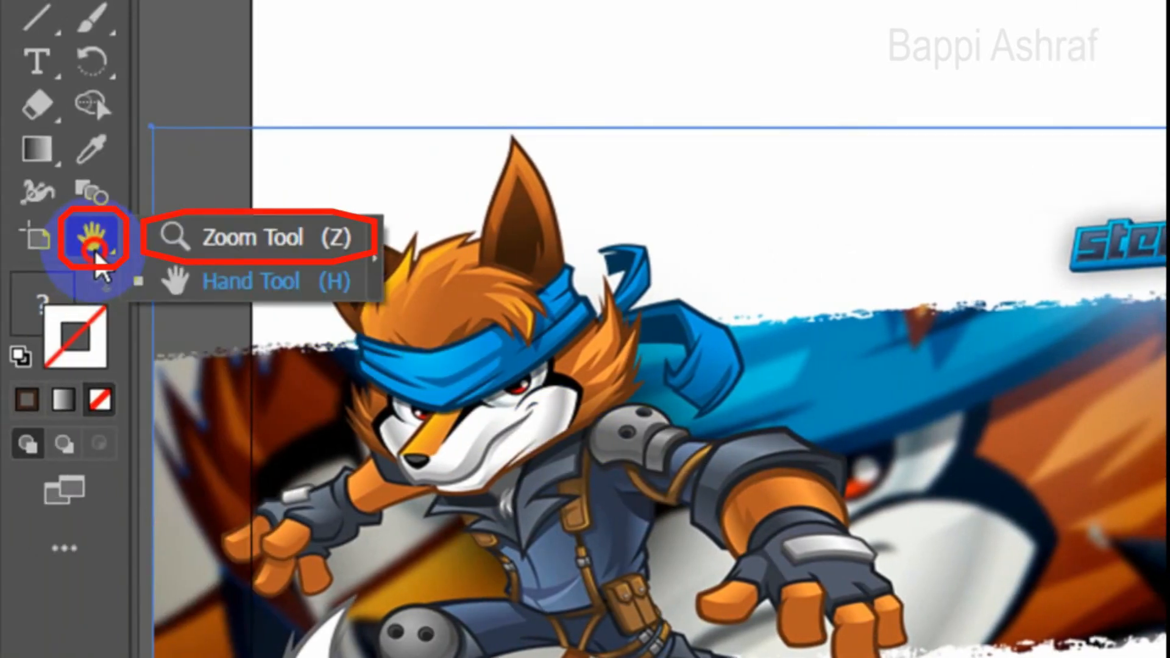
pyautogui.click(227, 243)
pyautogui.click(721, 479)
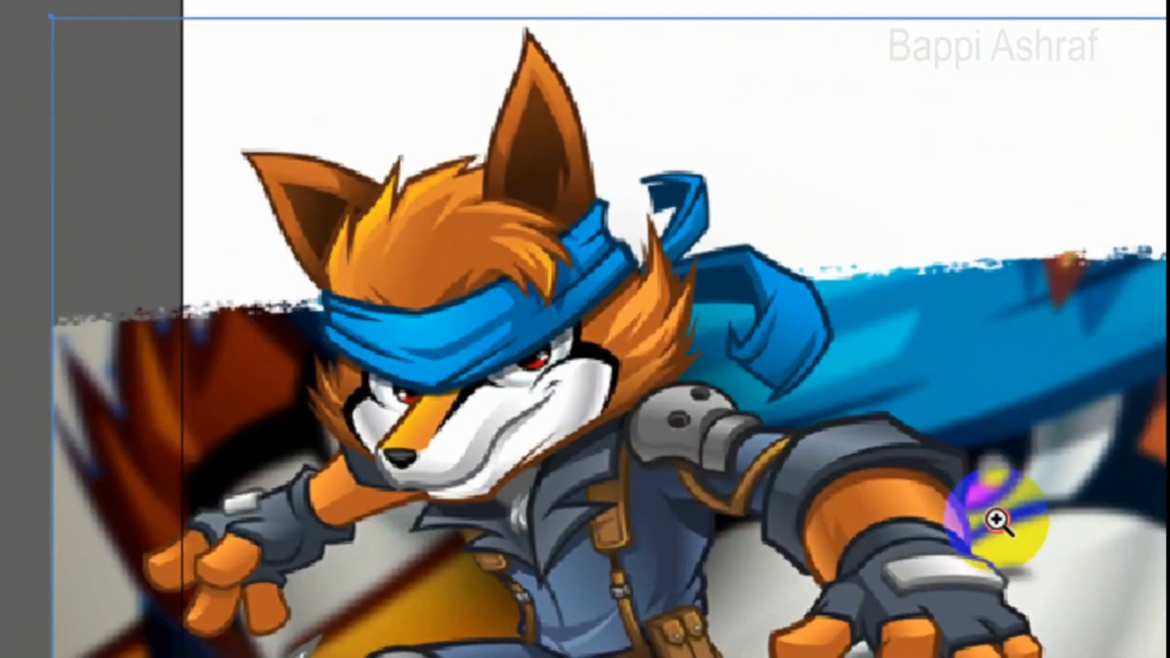
pyautogui.click(996, 519)
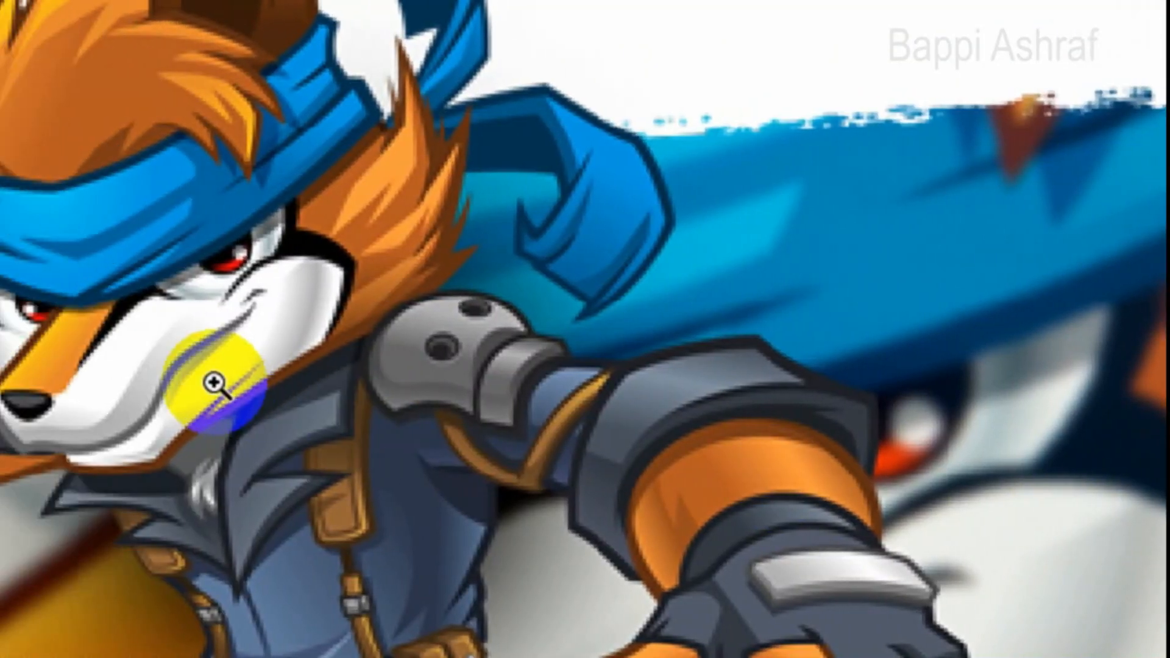
pyautogui.click(268, 383)
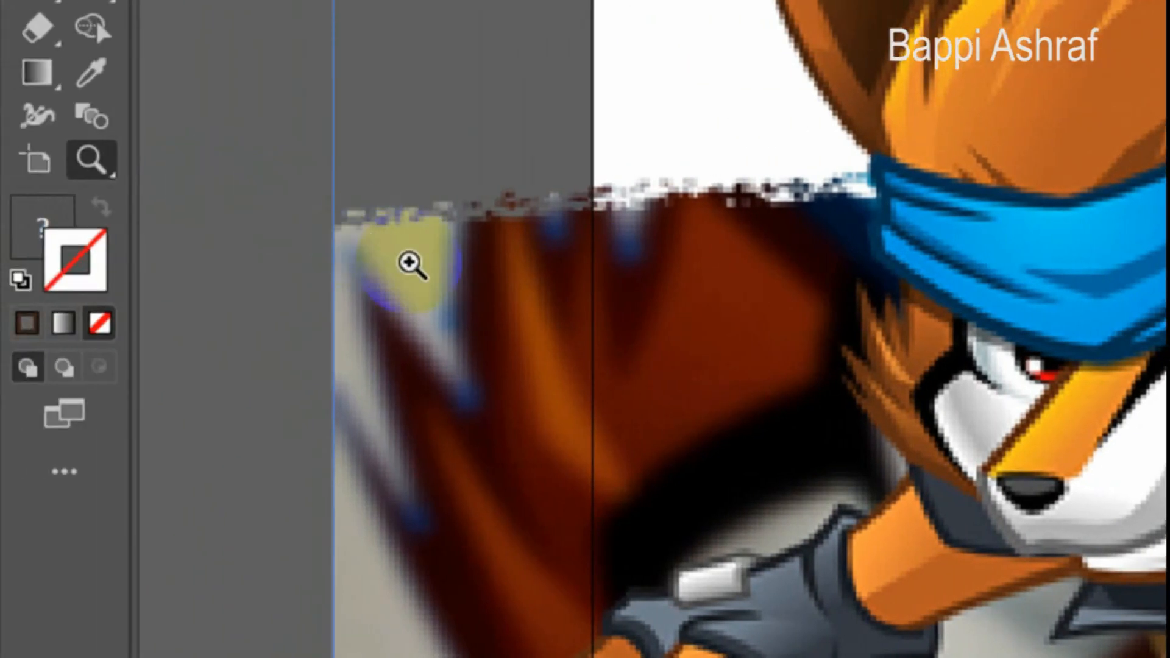
pyautogui.click(737, 263)
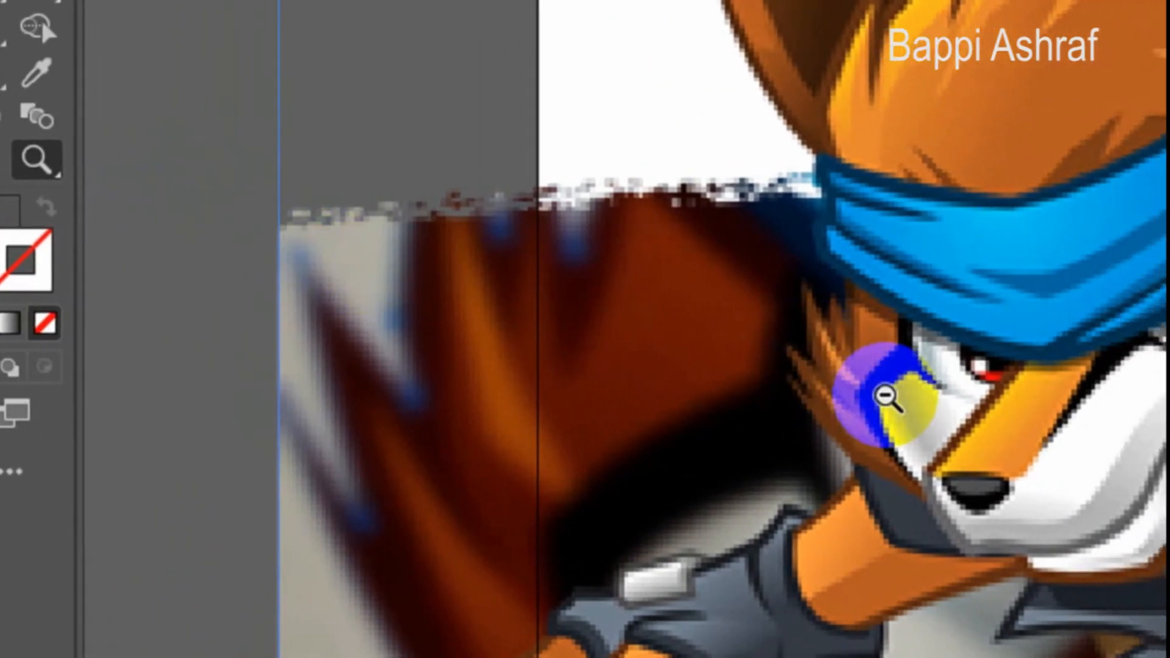
# Step: Zoom back out until the whole fox is in view, and magnify its face with a zoom marquee
pyautogui.keyDown('alt'); pyautogui.click(939, 394); pyautogui.keyUp('alt')
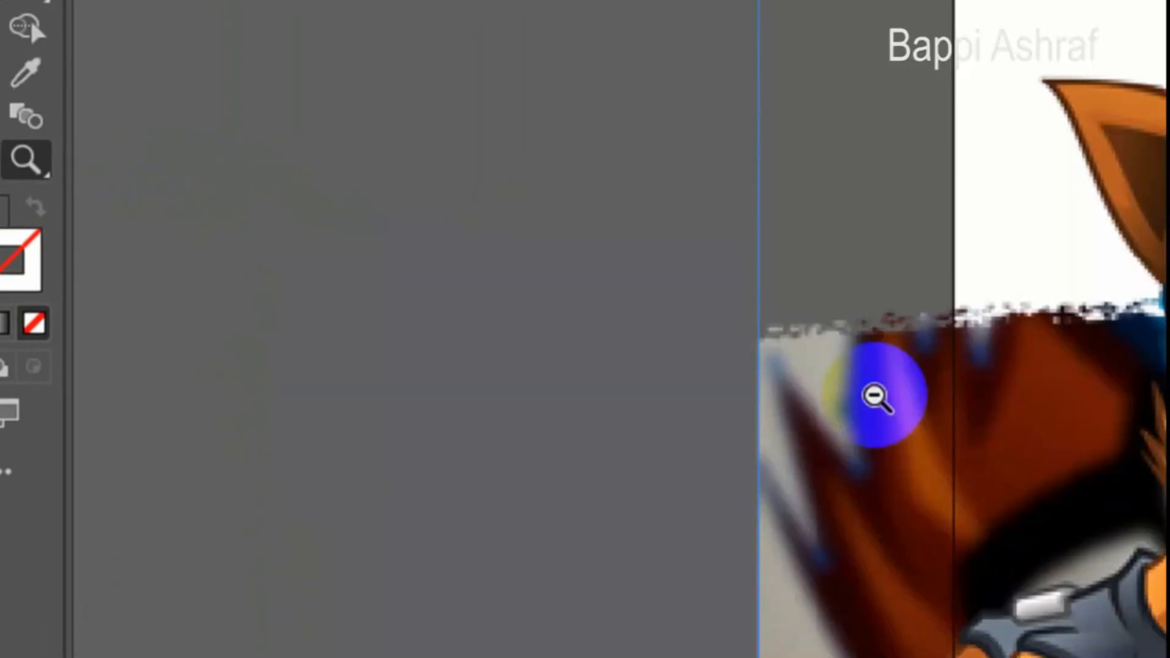
pyautogui.keyDown('alt'); pyautogui.click(1115, 526); pyautogui.keyUp('alt')
pyautogui.keyDown('alt'); pyautogui.click(960, 576); pyautogui.keyUp('alt')
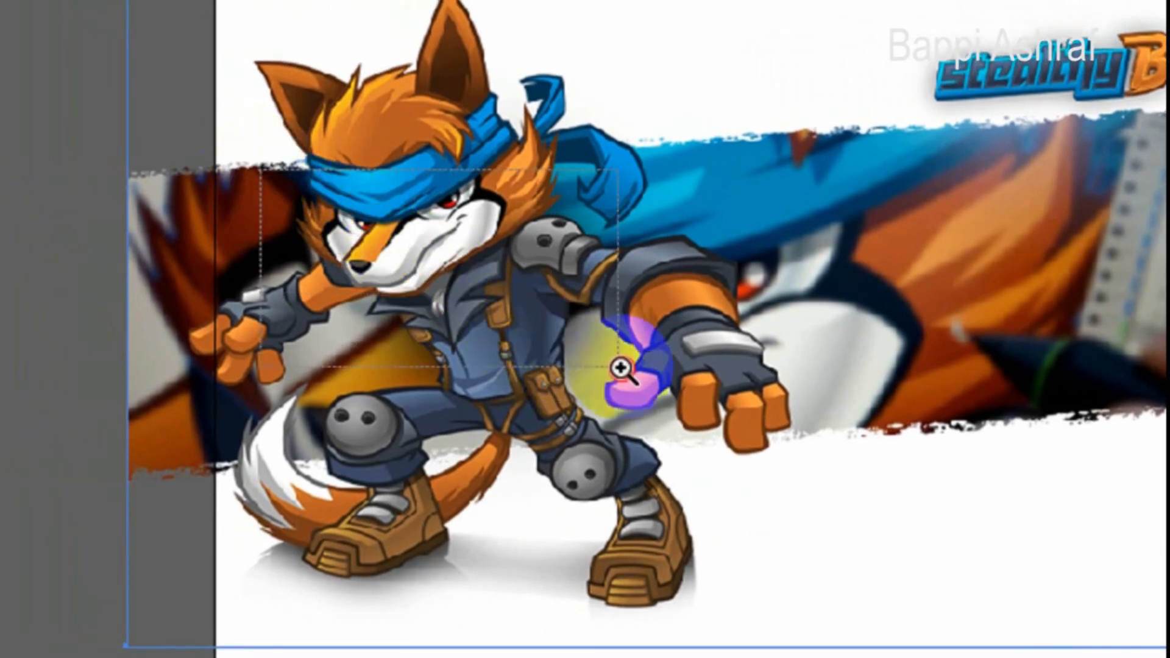
pyautogui.moveTo(620, 368); pyautogui.dragTo(624, 369)
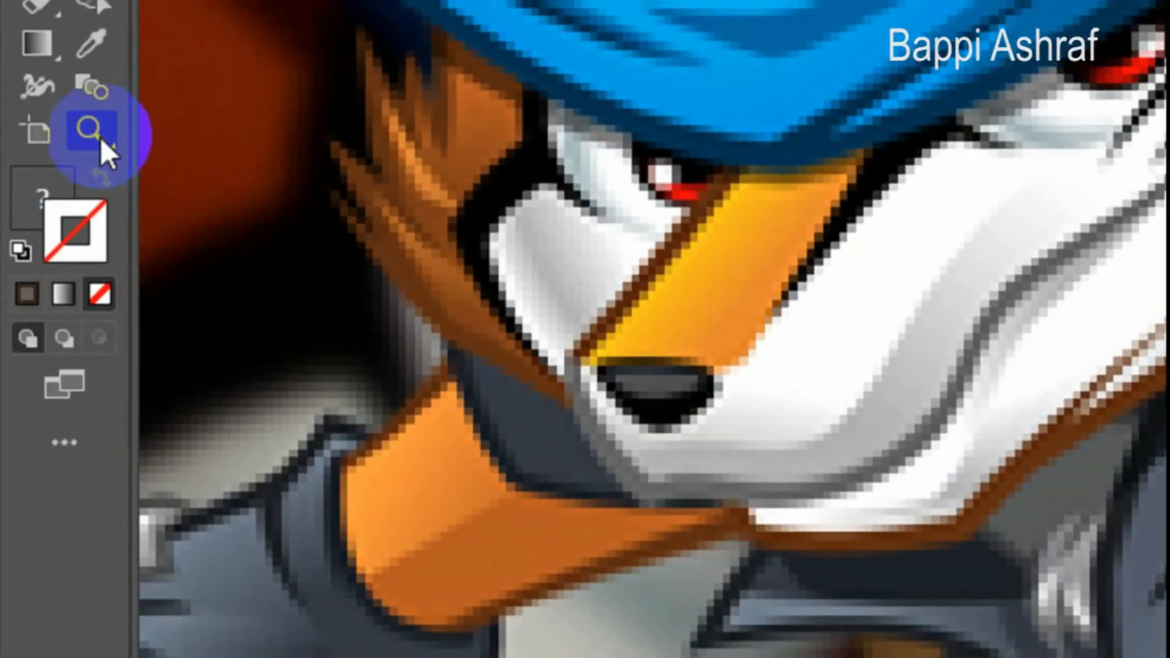
# Step: Pan around the magnified fox with the Hand tool, from its face across the arm and knee to the headband and ear
pyautogui.moveTo(91, 163); pyautogui.dragTo(195, 207)
pyautogui.moveTo(1032, 548); pyautogui.dragTo(290, 522)
pyautogui.moveTo(792, 488); pyautogui.dragTo(518, 180)
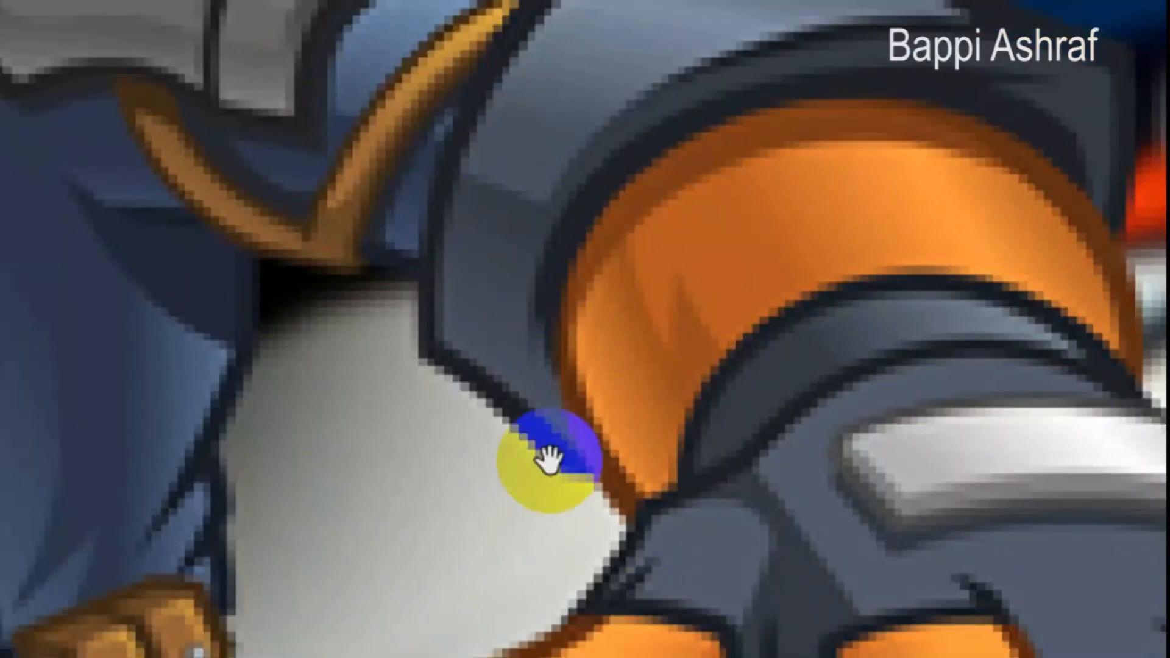
pyautogui.moveTo(329, 622); pyautogui.dragTo(674, 249)
pyautogui.moveTo(104, 582); pyautogui.dragTo(538, 462)
pyautogui.moveTo(97, 494); pyautogui.dragTo(788, 398)
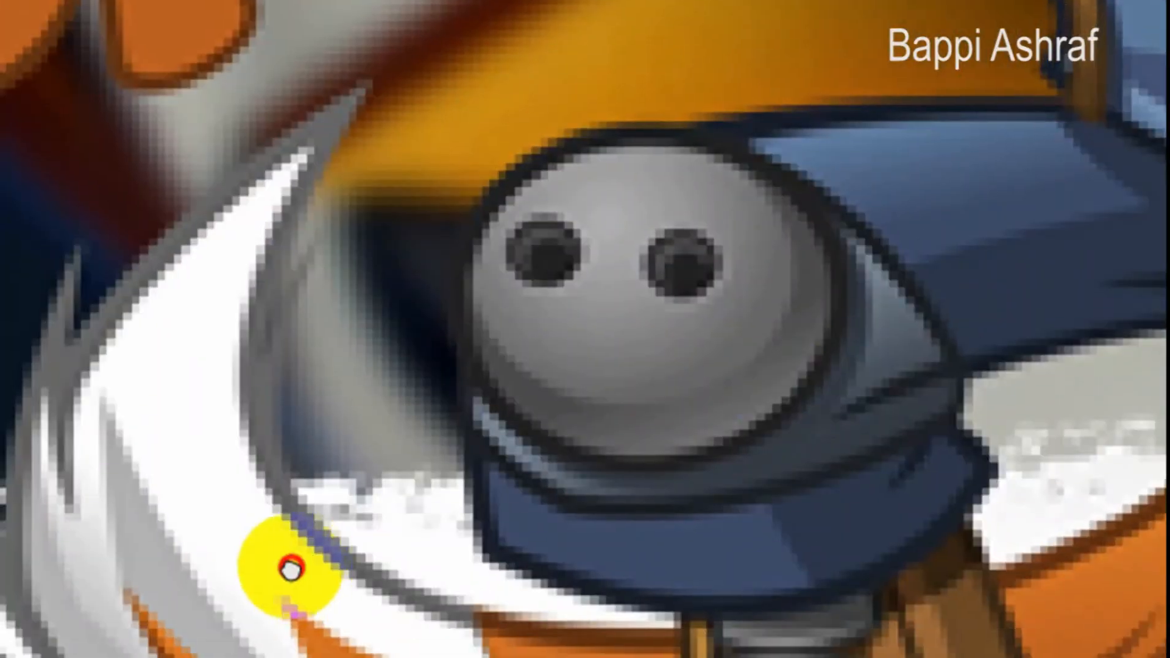
pyautogui.moveTo(291, 568); pyautogui.dragTo(403, 624)
pyautogui.moveTo(350, 182); pyautogui.dragTo(582, 538)
pyautogui.moveTo(300, 334); pyautogui.dragTo(326, 583)
pyautogui.moveTo(598, 68); pyautogui.dragTo(373, 634)
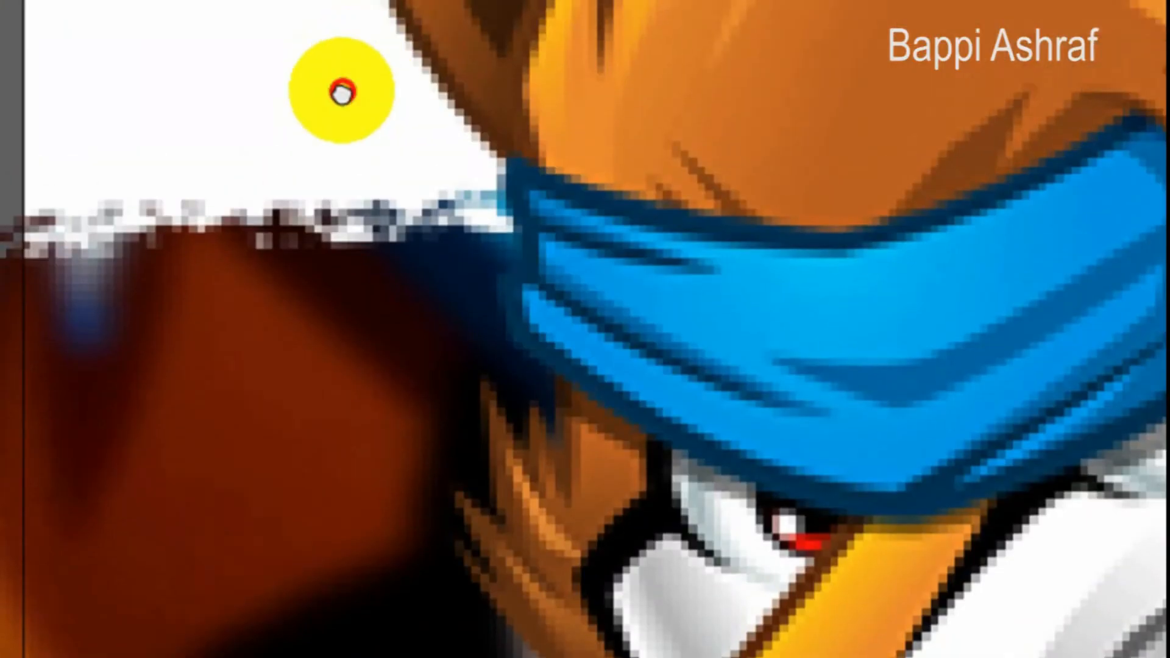
pyautogui.moveTo(342, 91); pyautogui.dragTo(170, 70)
pyautogui.moveTo(857, 389); pyautogui.dragTo(658, 640)
pyautogui.moveTo(801, 198); pyautogui.dragTo(893, 473)
pyautogui.moveTo(671, 570); pyautogui.dragTo(690, 524)
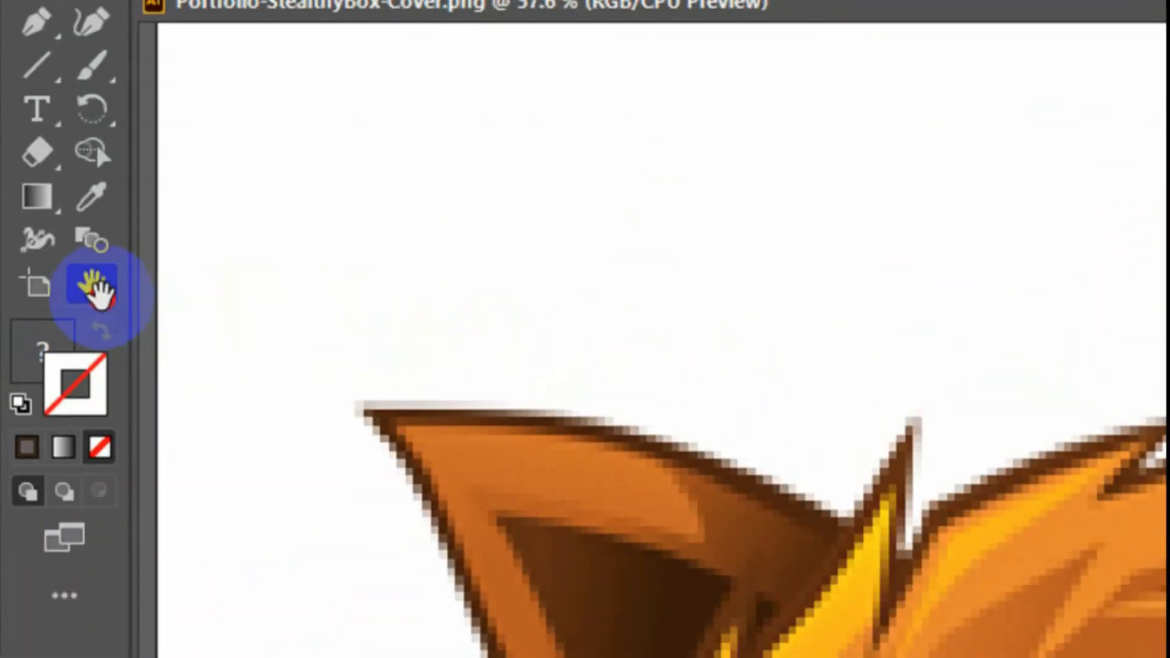
# Step: Fit the artboard in the window and pan the view until both the fox and the stealthyBox logo are visible
pyautogui.doubleClick(95, 286)
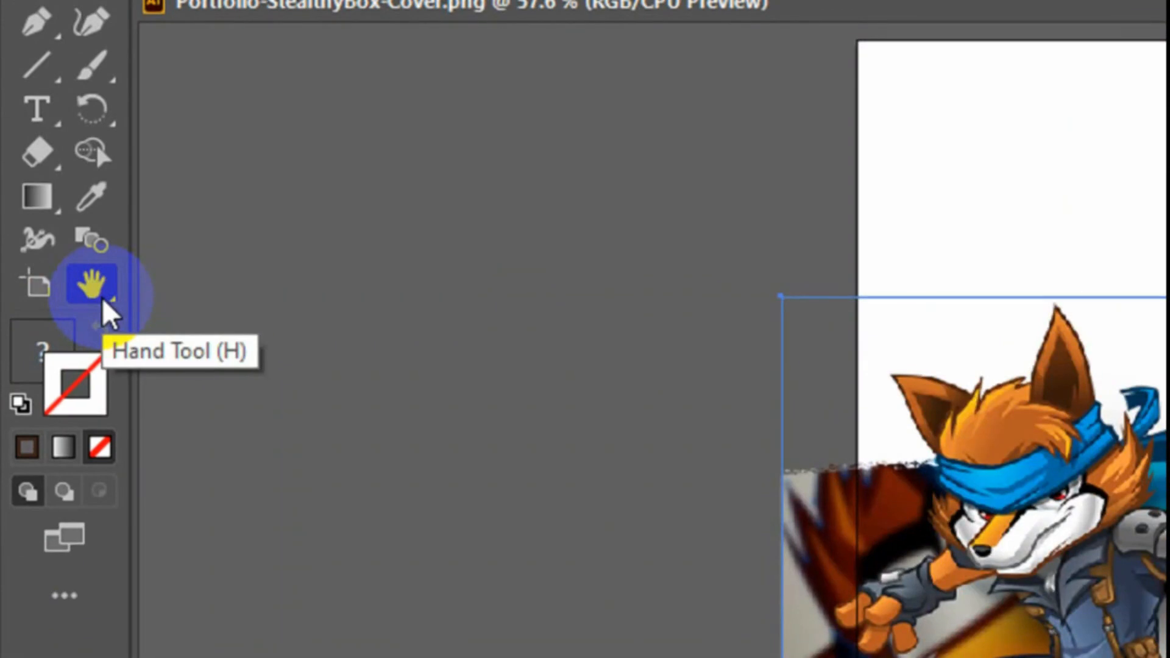
pyautogui.moveTo(889, 404); pyautogui.dragTo(306, 379)
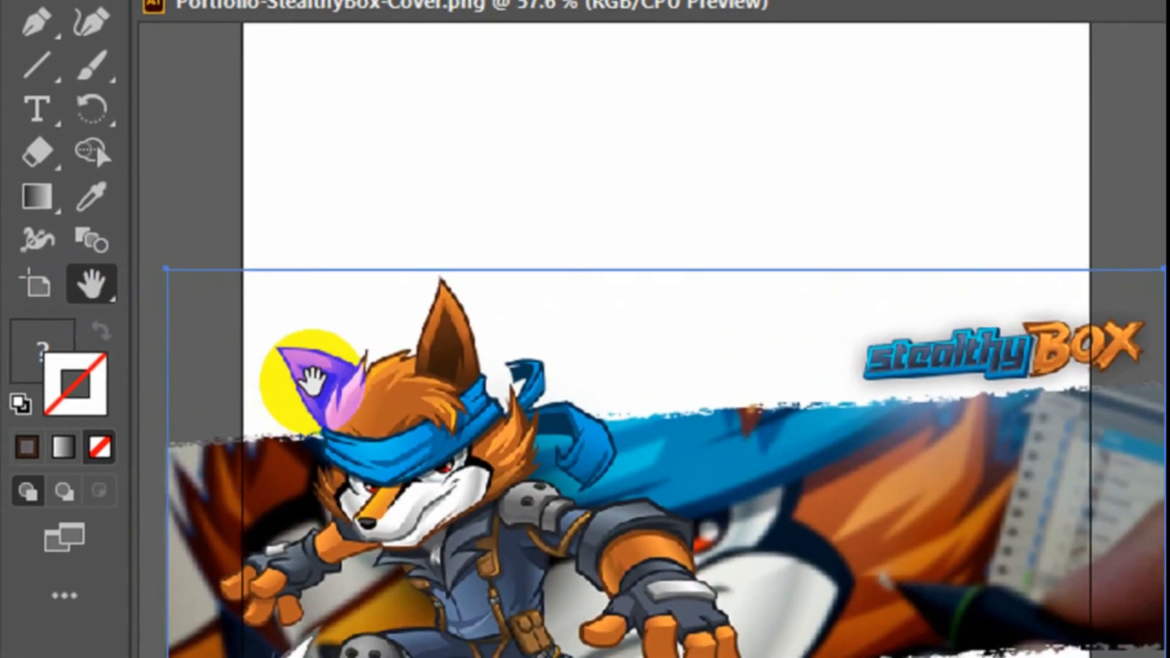